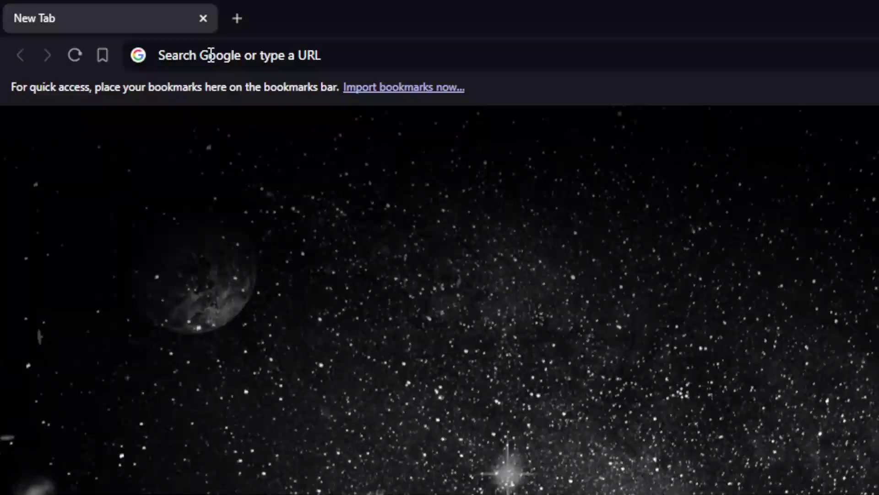
# - Load airtable.com from the address bar, then load it again in the new private tab
pyautogui.click(105, 27)
pyautogui.write('airtabl')
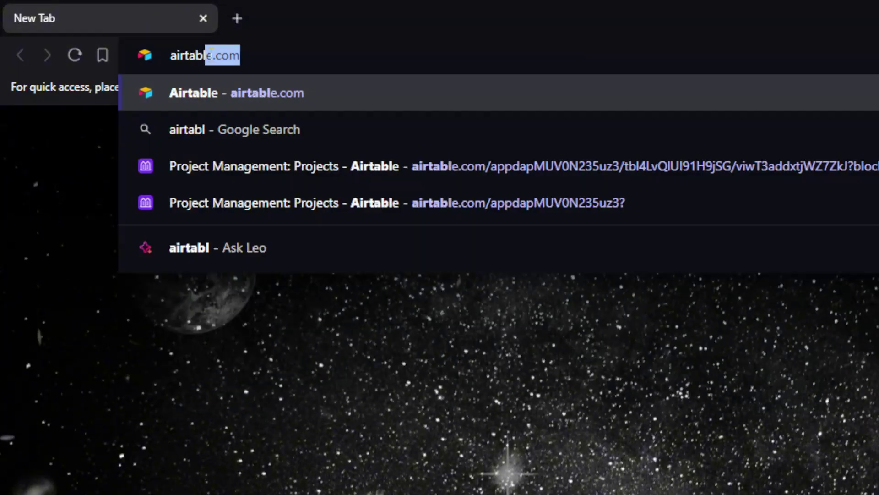
pyautogui.write('e.com')
pyautogui.press('Return')
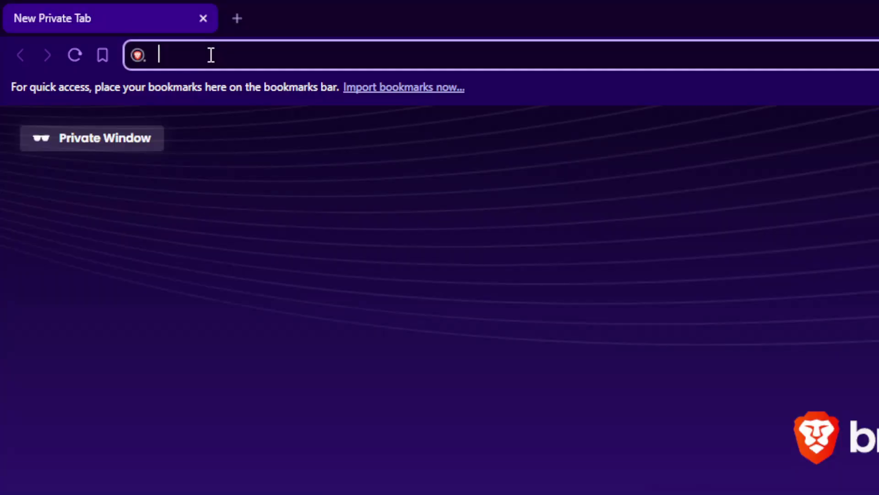
pyautogui.write('airtable.com')
pyautogui.press('Return')
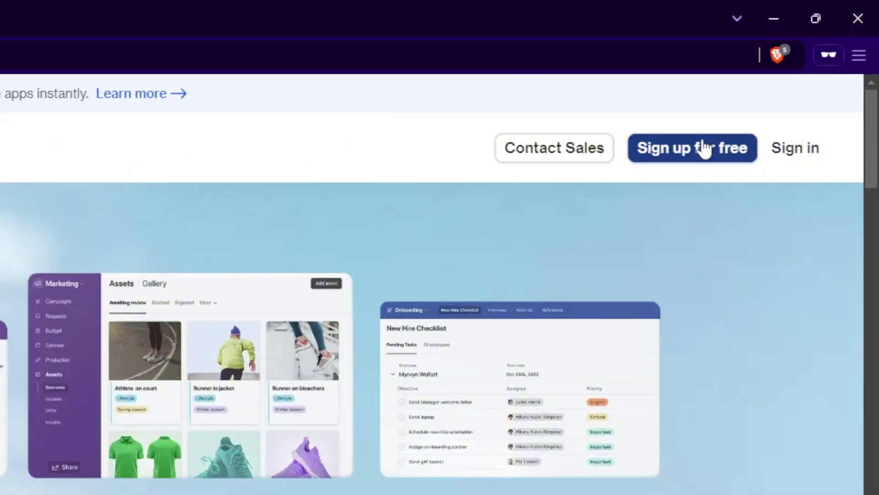
# - Go from Sign in to Airtable's create-an-account page
pyautogui.click(798, 148)
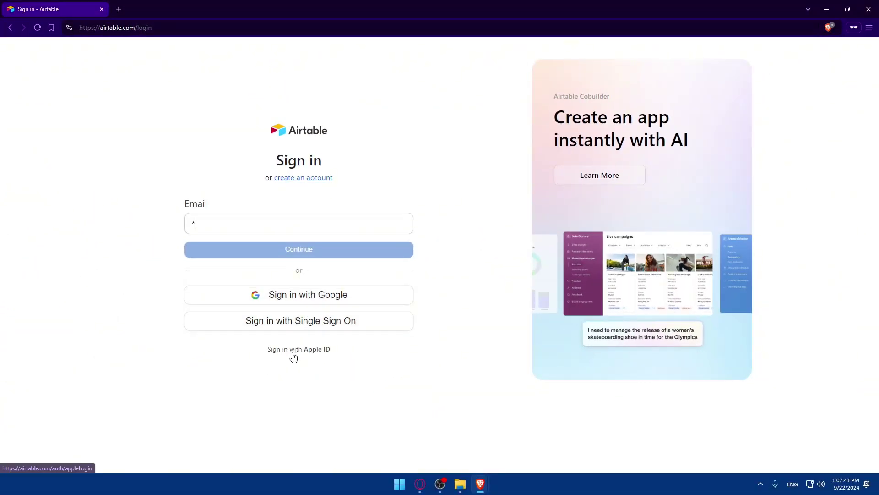
pyautogui.click(304, 179)
pyautogui.click(303, 176)
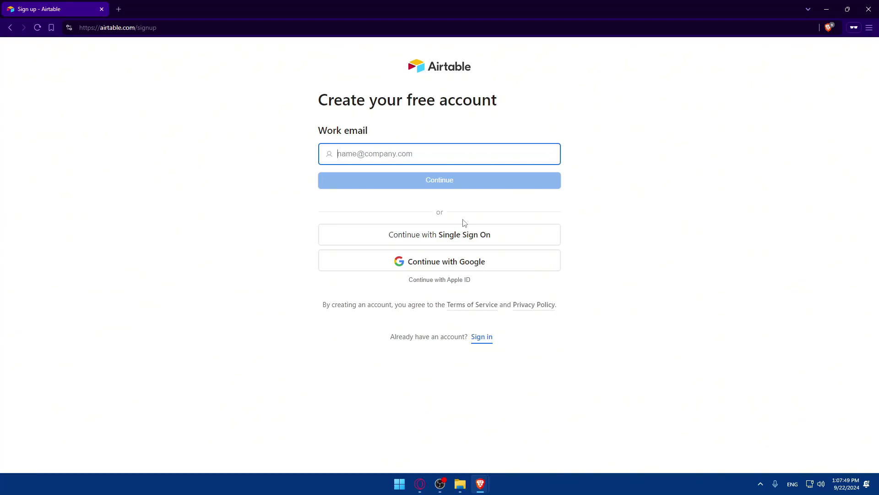
# - Clear the dashes typed into the Work email field and leave the field
pyautogui.write('--')
pyautogui.press('BackSpace')
pyautogui.press('BackSpace')
pyautogui.click(280, 178)
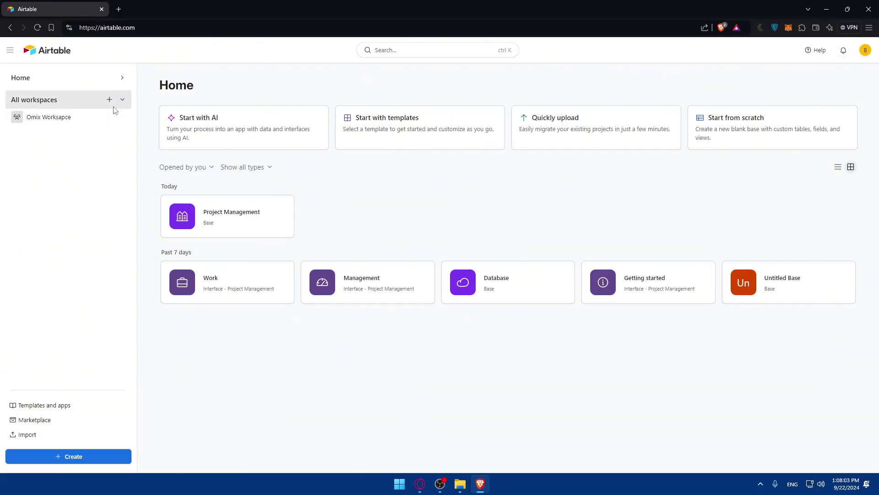
# - Add a new workspace and name it 'test'
pyautogui.click(109, 100)
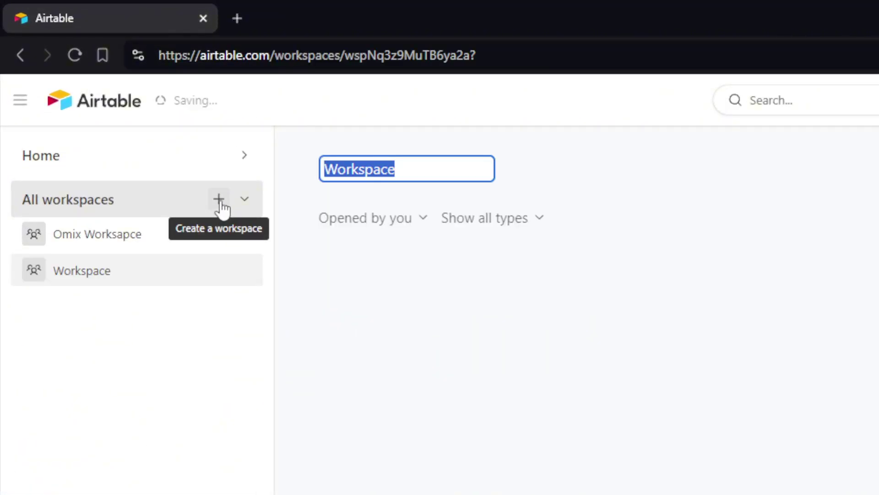
pyautogui.press('BackSpace')
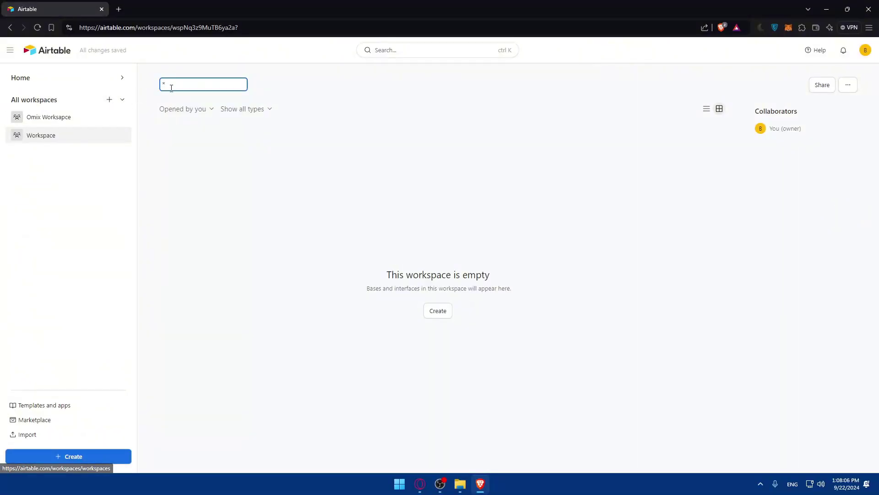
pyautogui.write('test')
pyautogui.press('Return')
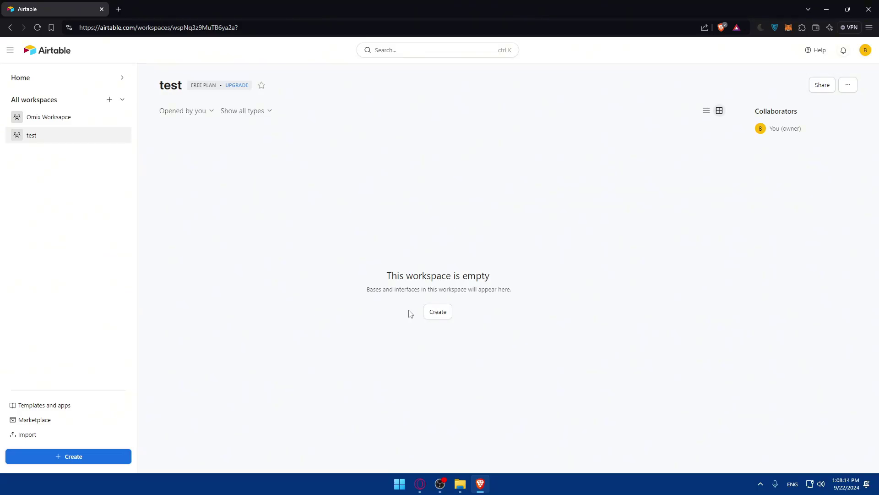
# - Delete the 'test' workspace through its options menu and return to Home
pyautogui.click(853, 84)
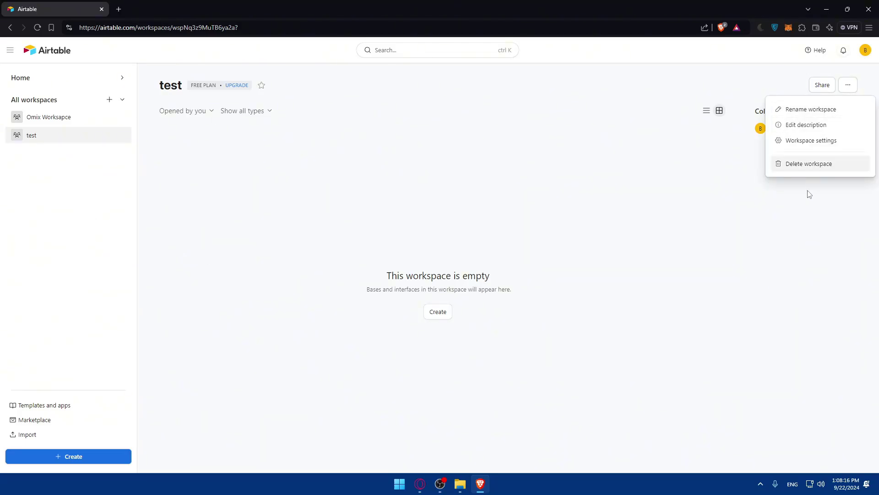
pyautogui.click(807, 164)
pyautogui.click(821, 142)
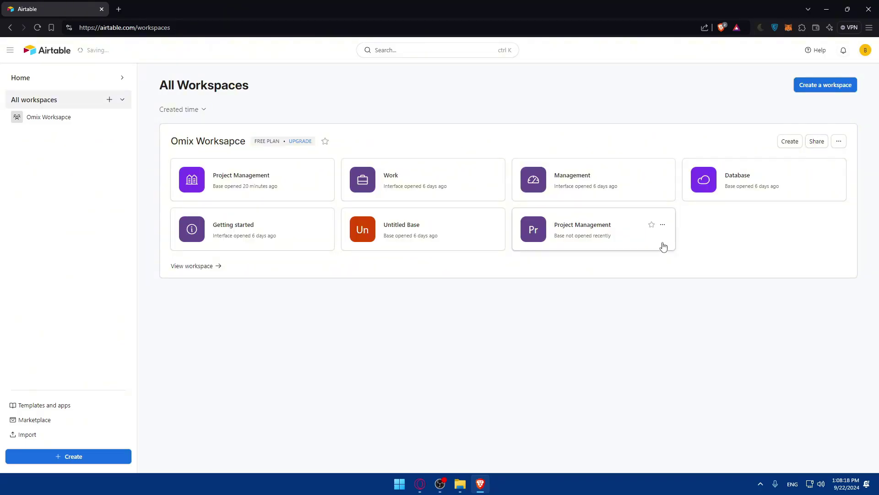
pyautogui.click(100, 83)
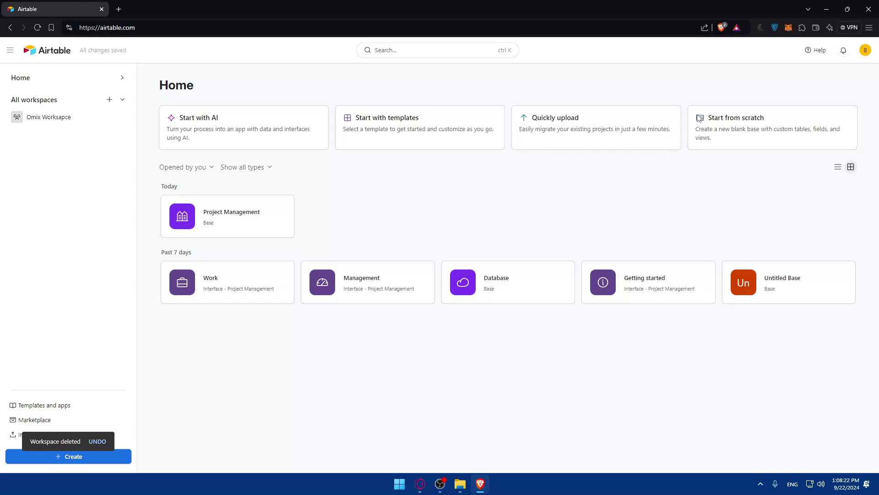
# - Create a blank Untitled Base from scratch, then go back Home and delete that base
pyautogui.click(746, 144)
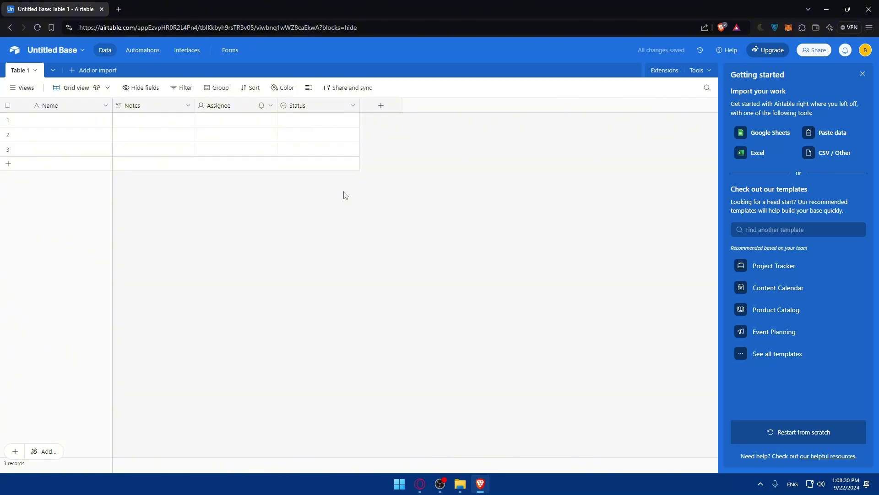
pyautogui.hotkey('alt', 'Left')
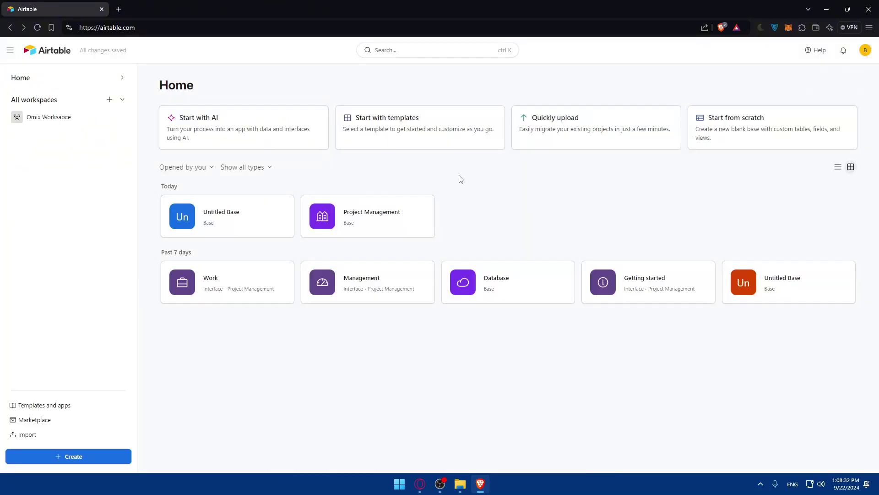
pyautogui.click(281, 212)
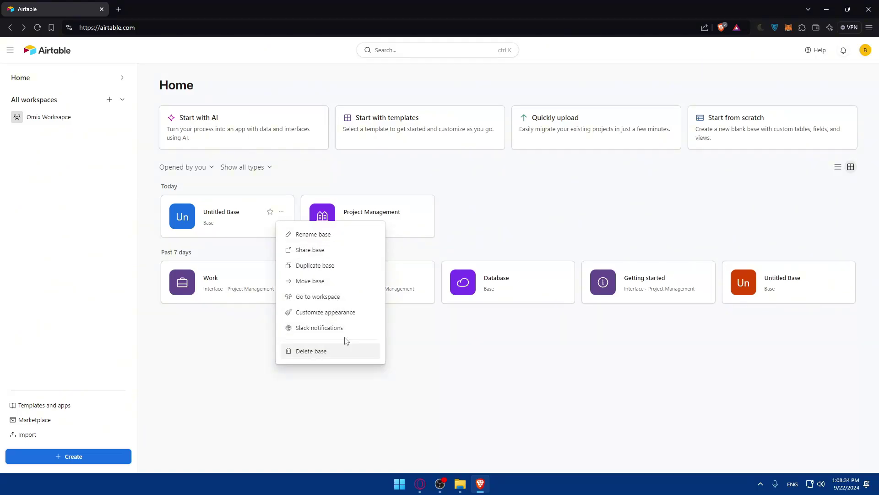
pyautogui.click(252, 244)
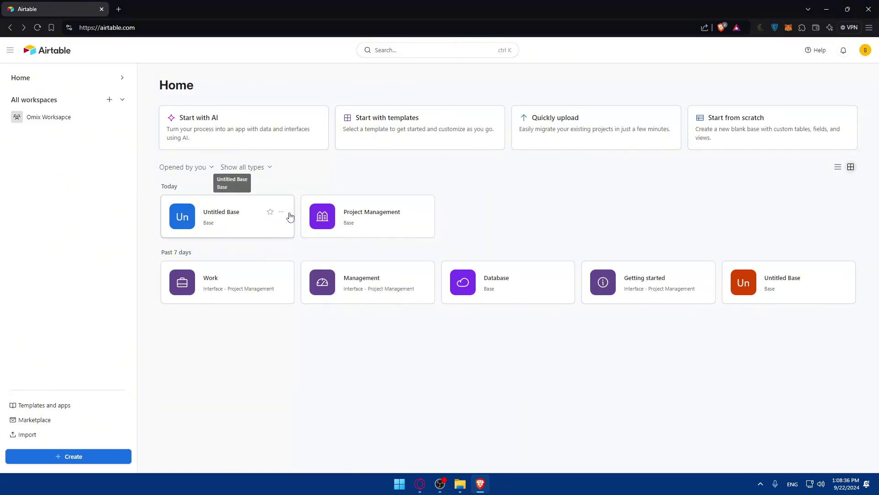
pyautogui.click(281, 211)
pyautogui.click(305, 352)
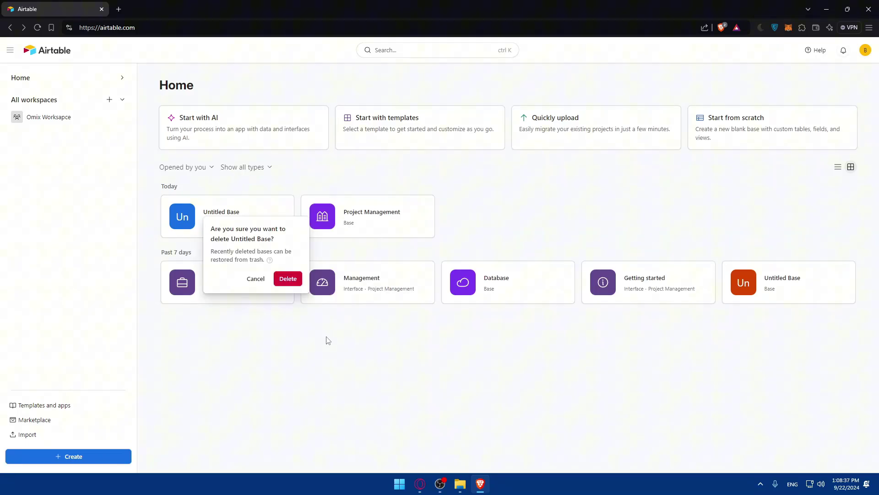
pyautogui.click(288, 278)
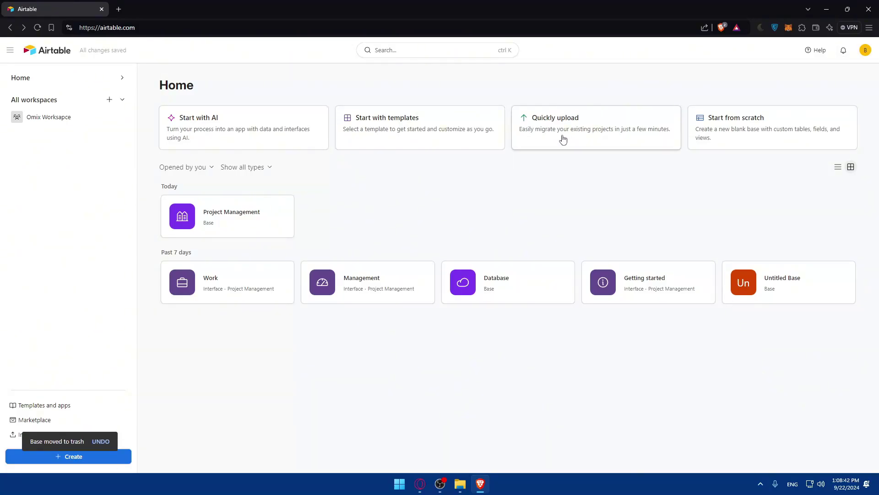
pyautogui.click(586, 135)
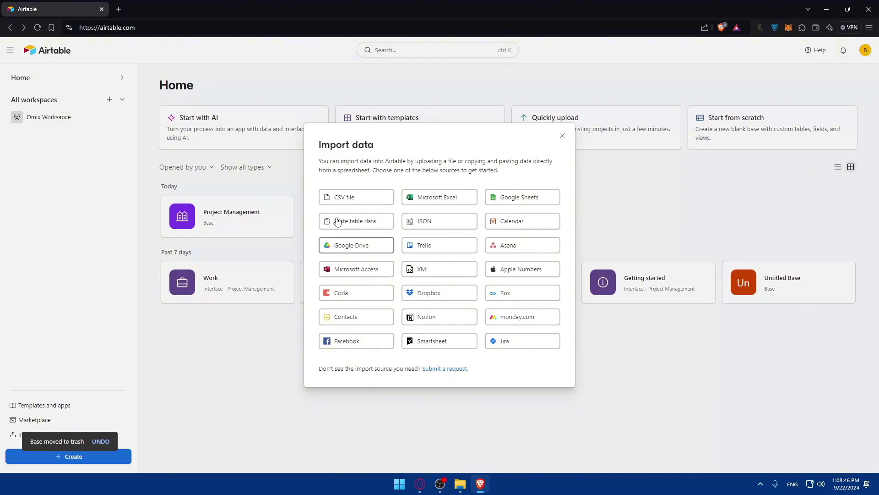
pyautogui.click(447, 369)
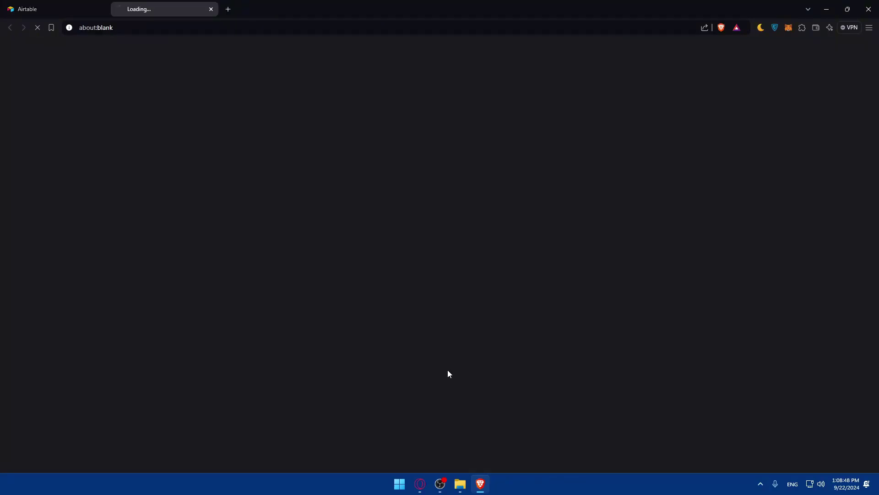
pyautogui.scroll(-3, 351, 275)
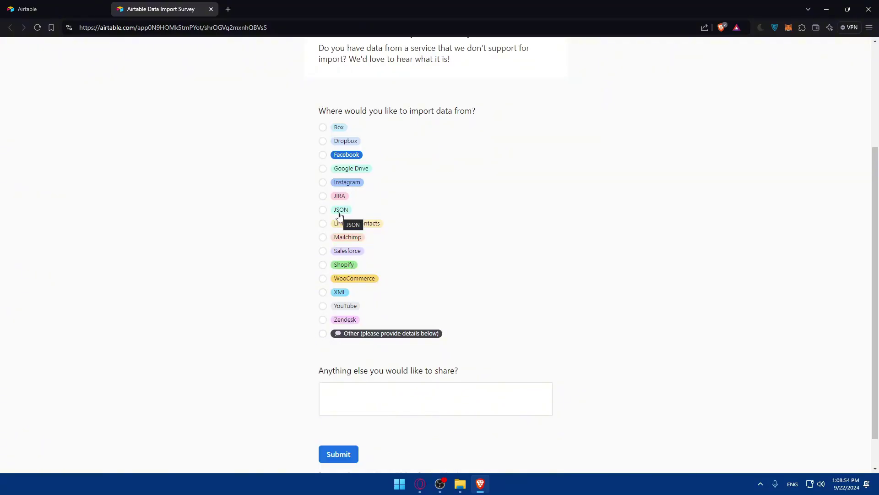
pyautogui.click(328, 338)
pyautogui.click(353, 398)
pyautogui.write('dshdfh')
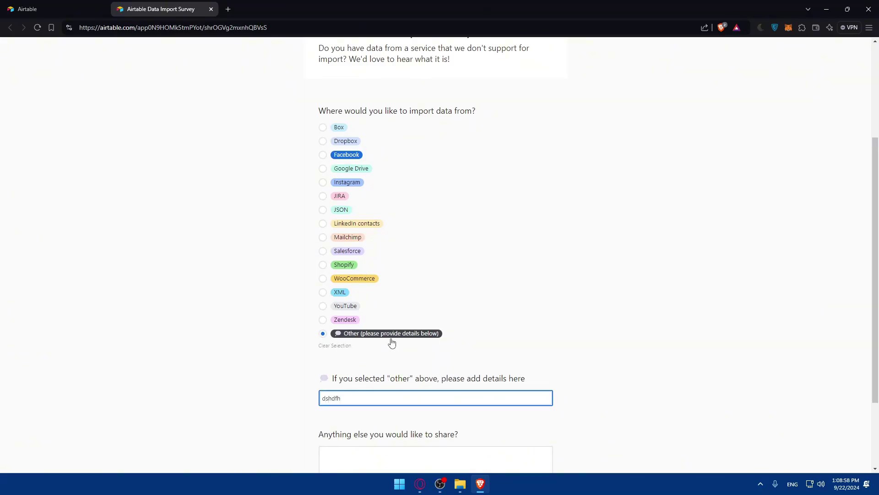
pyautogui.scroll(3, 392, 343)
pyautogui.scroll(-5, 400, 314)
pyautogui.click(385, 353)
pyautogui.write('dsghdfh')
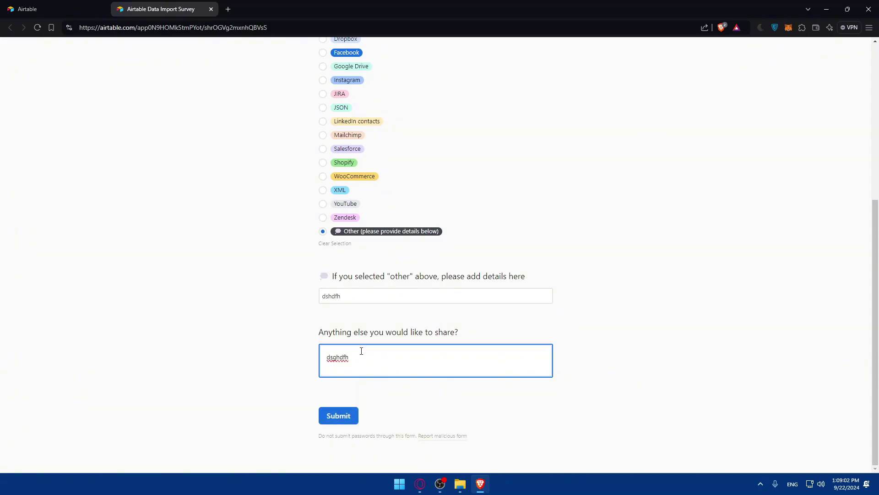
pyautogui.moveTo(362, 351); pyautogui.dragTo(251, 338)
pyautogui.press('BackSpace')
pyautogui.click(215, 292)
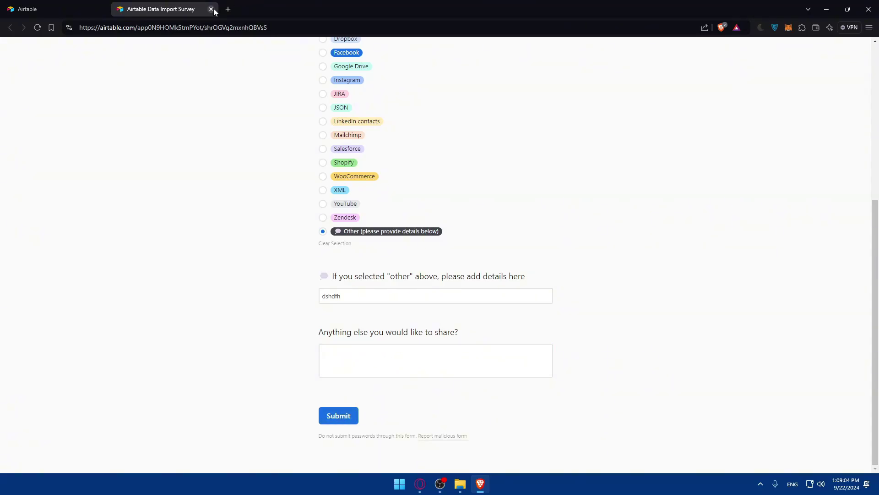
pyautogui.click(210, 9)
pyautogui.click(480, 83)
# - Dismiss the import choices and open the wider template collection from the suggestions
pyautogui.click(671, 179)
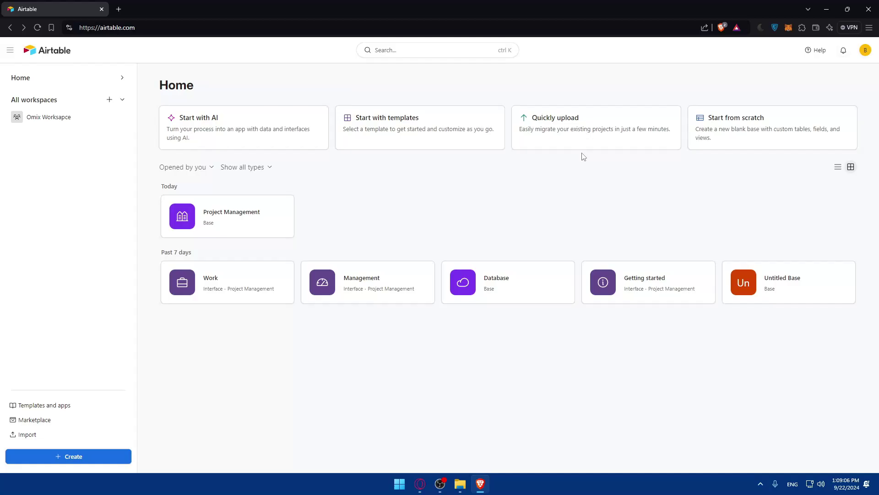
pyautogui.click(412, 138)
pyautogui.click(392, 293)
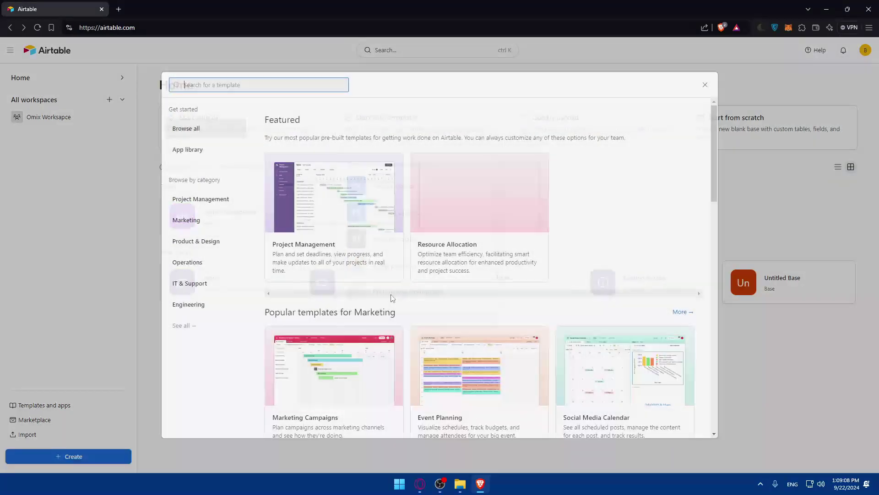
pyautogui.click(702, 84)
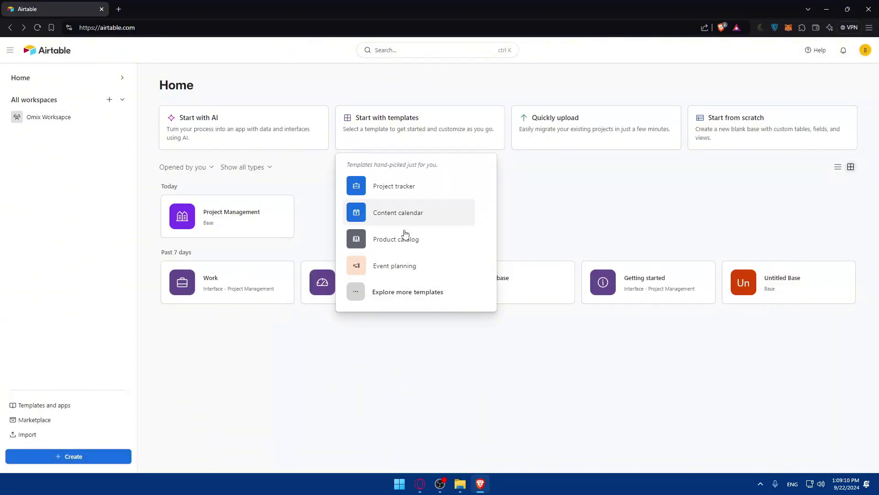
pyautogui.click(393, 293)
# - Open the full Airtable templates library and scroll through its categories
pyautogui.scroll(-10, 453, 234)
pyautogui.scroll(-5, 454, 235)
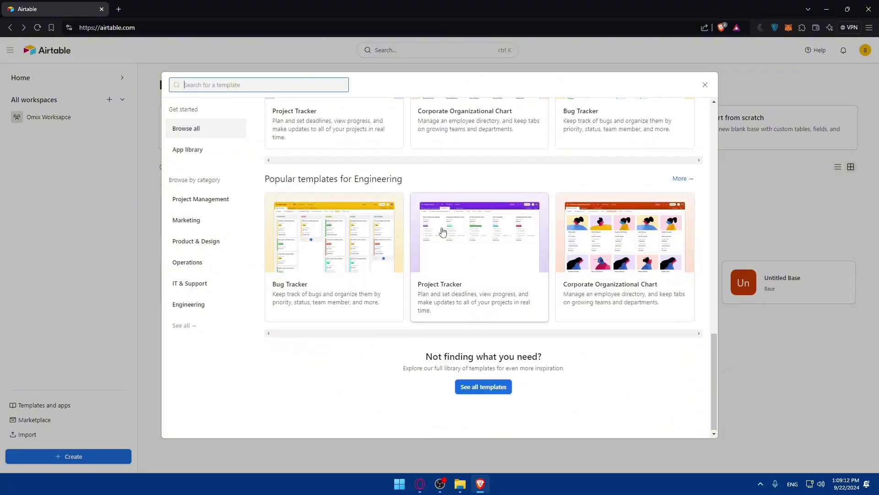
pyautogui.click(484, 386)
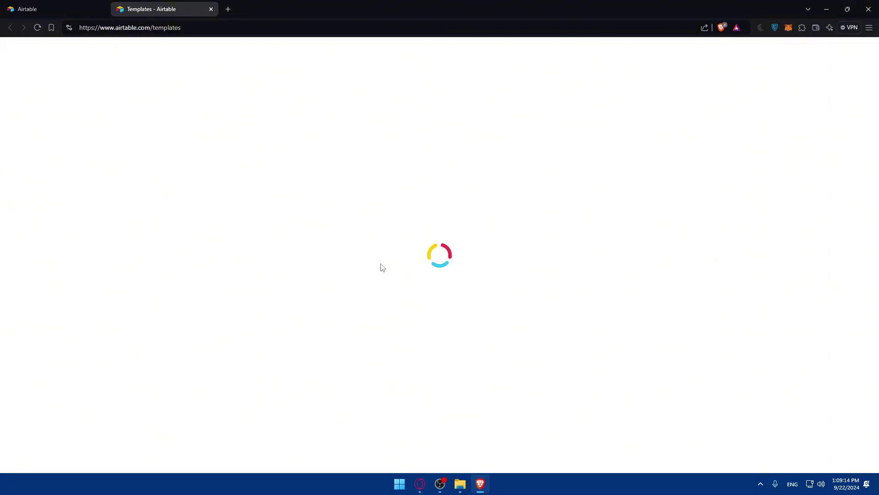
pyautogui.scroll(-13, 472, 251)
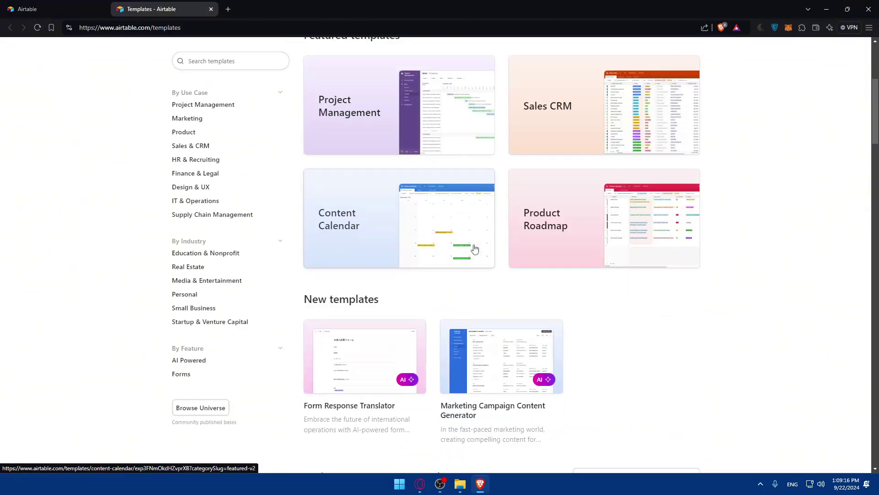
pyautogui.scroll(2, 520, 220)
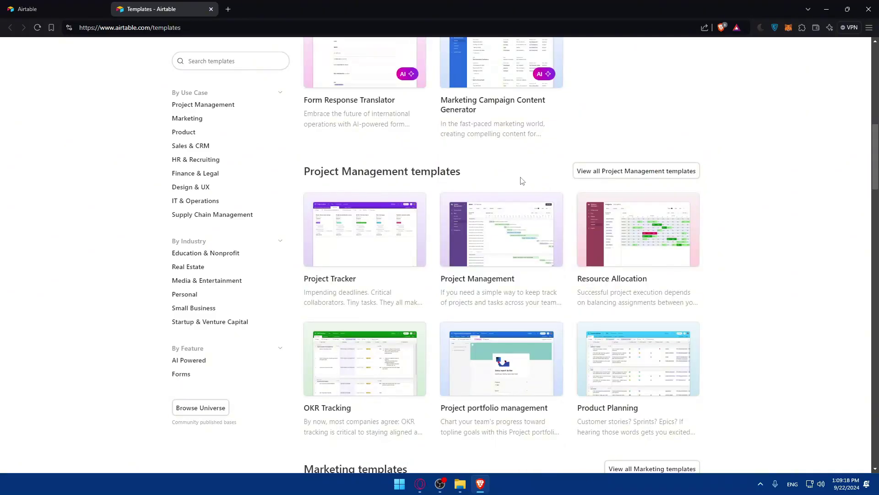
pyautogui.scroll(-7, 708, 201)
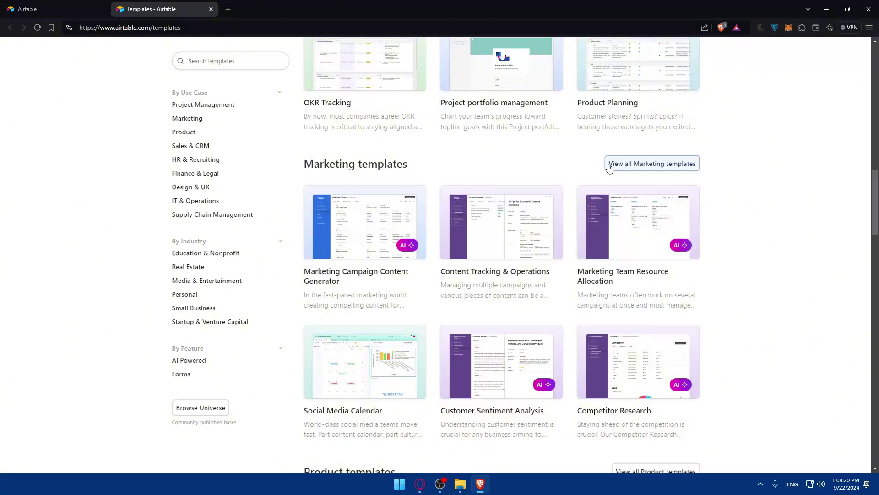
pyautogui.scroll(-3, 697, 192)
pyautogui.scroll(-5, 696, 192)
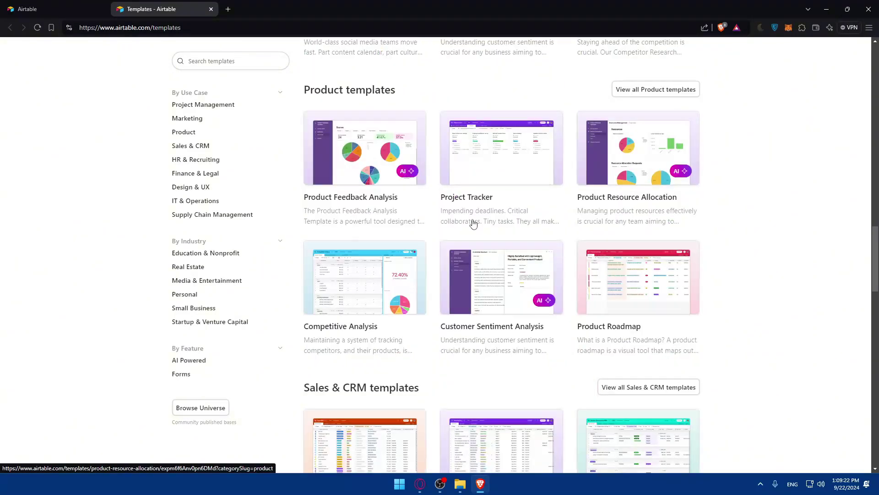
pyautogui.scroll(-10, 667, 263)
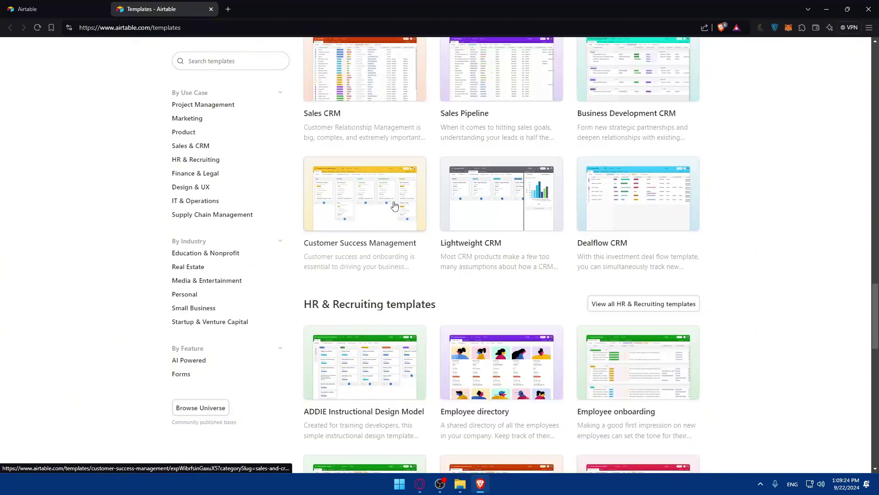
pyautogui.scroll(-7, 566, 196)
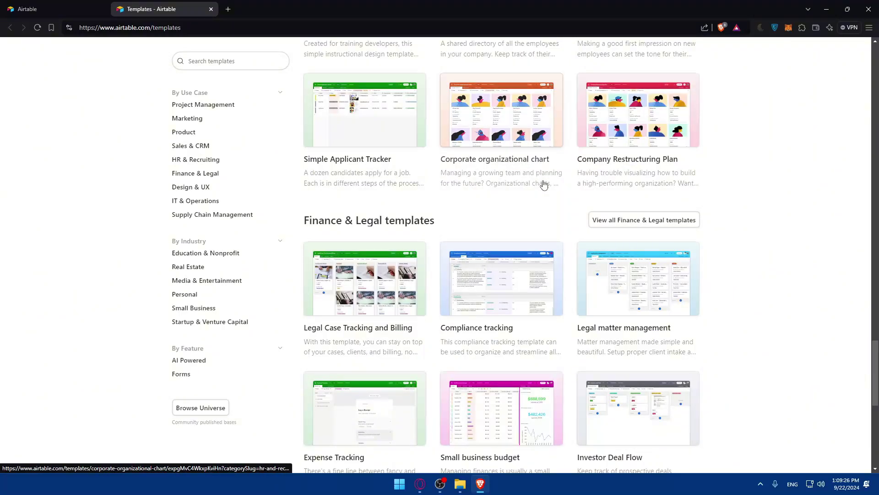
pyautogui.scroll(-9, 540, 147)
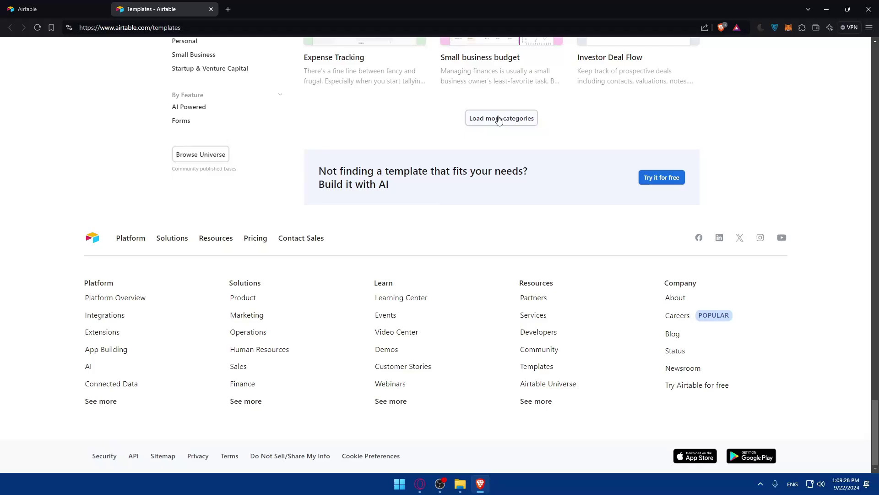
# - Load more template categories twice, then close the templates page and gallery
pyautogui.click(501, 118)
pyautogui.scroll(-20, 520, 211)
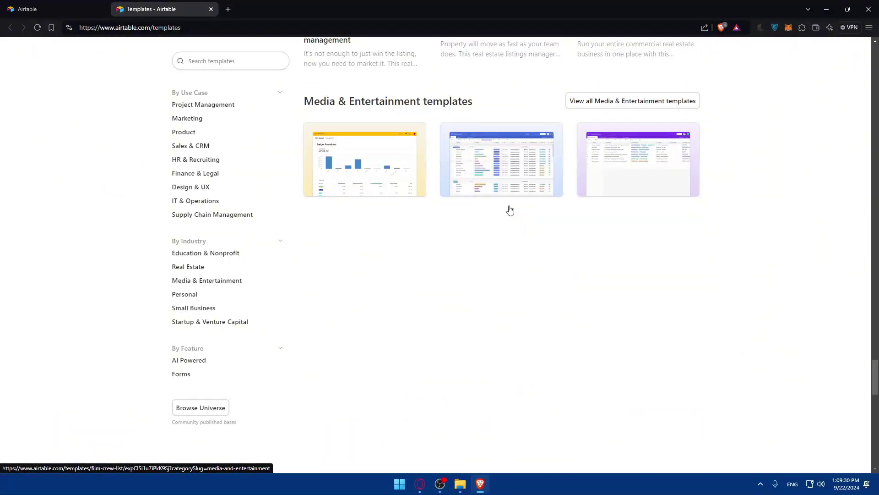
pyautogui.scroll(-11, 518, 266)
pyautogui.click(501, 117)
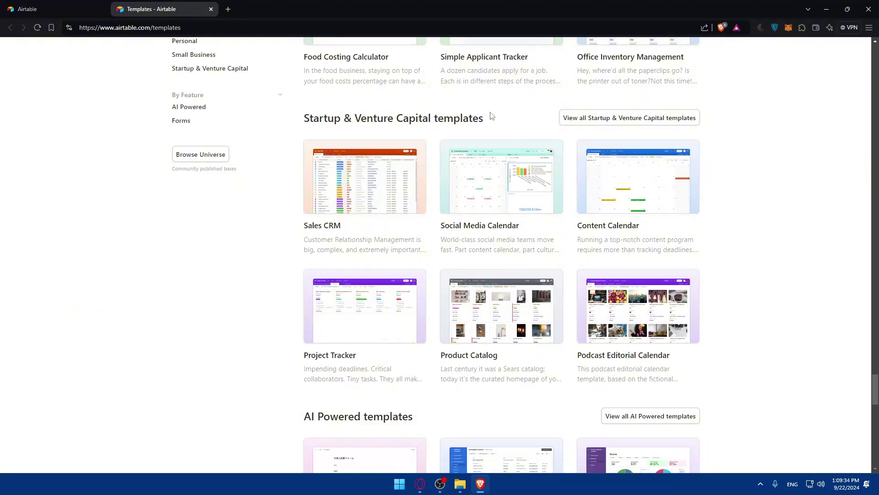
pyautogui.click(210, 9)
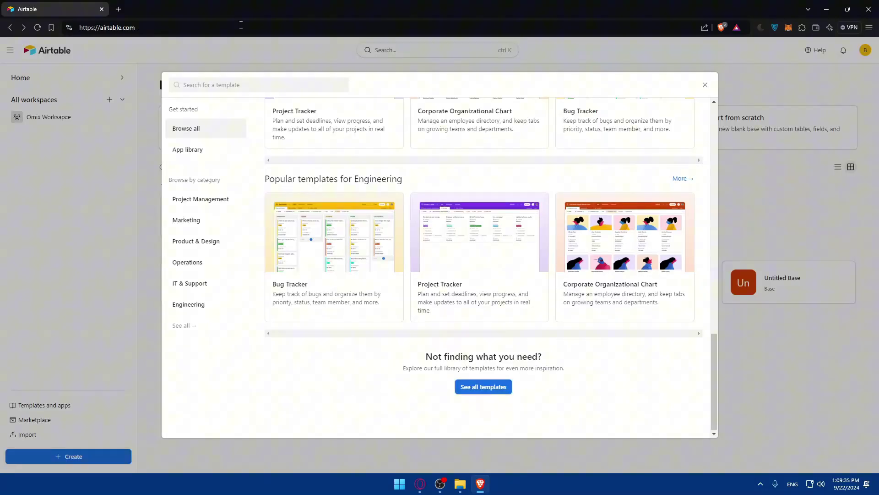
pyautogui.click(711, 87)
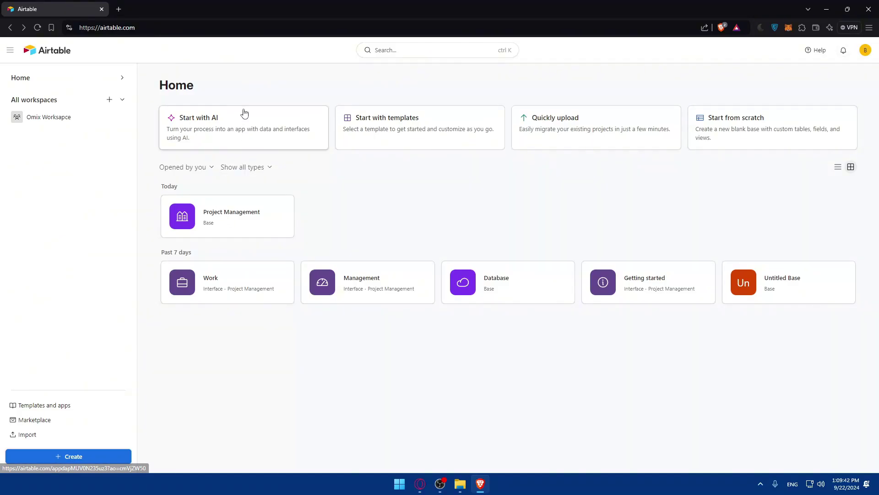
pyautogui.click(225, 131)
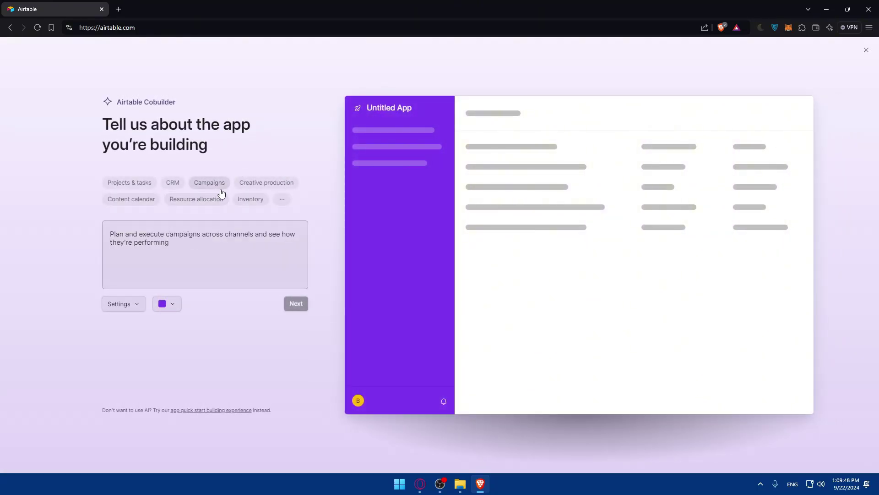
pyautogui.write('d')
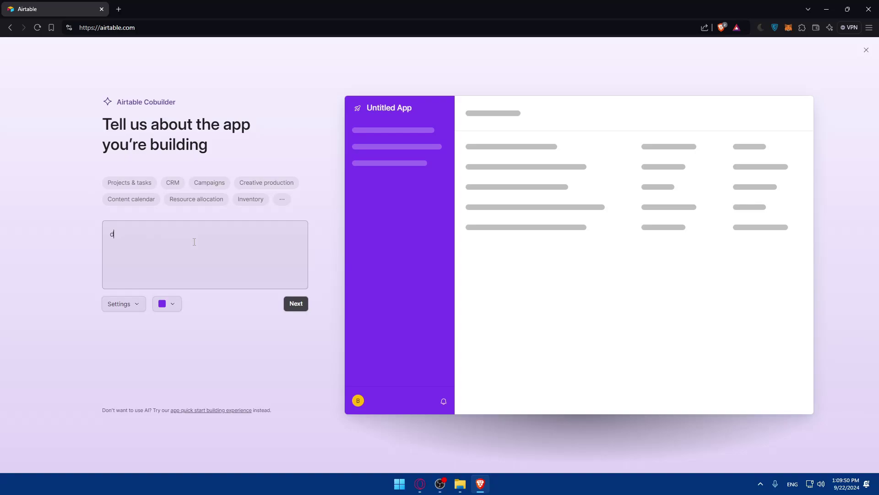
pyautogui.write('ata')
pyautogui.press('BackSpace')
pyautogui.press('BackSpace')
pyautogui.press('BackSpace')
pyautogui.press('BackSpace')
pyautogui.write('creat')
pyautogui.click(127, 306)
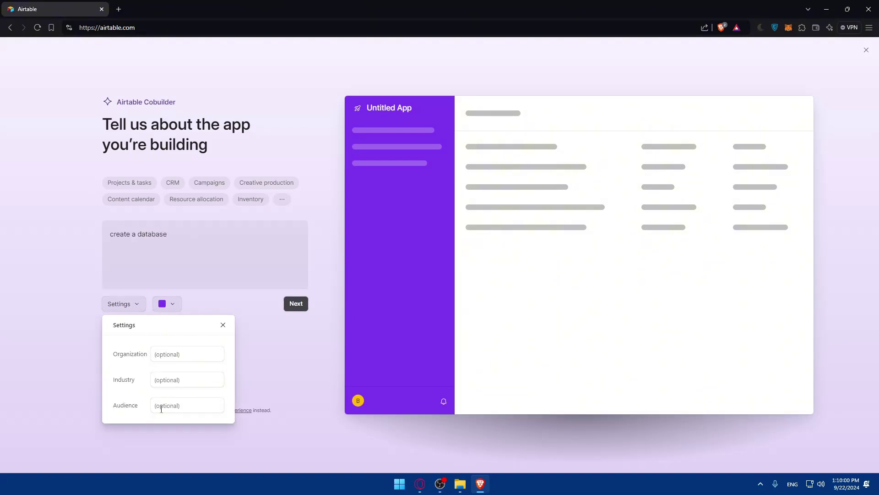
pyautogui.click(165, 305)
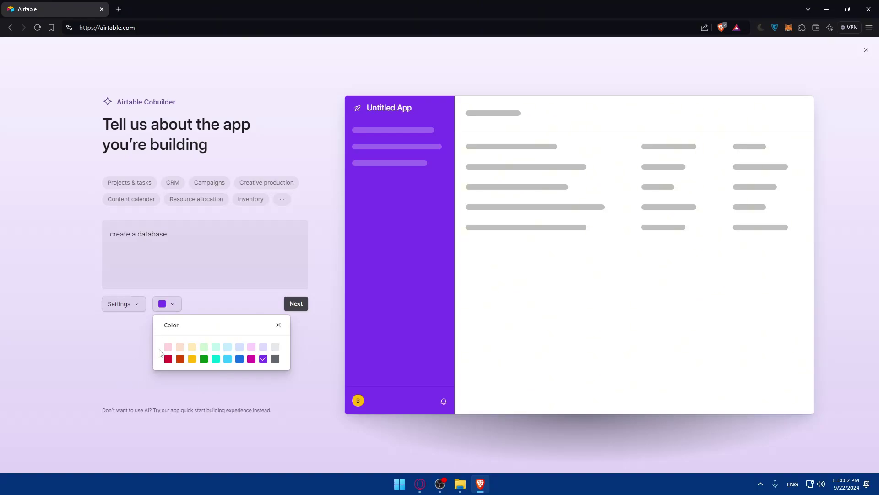
pyautogui.click(121, 321)
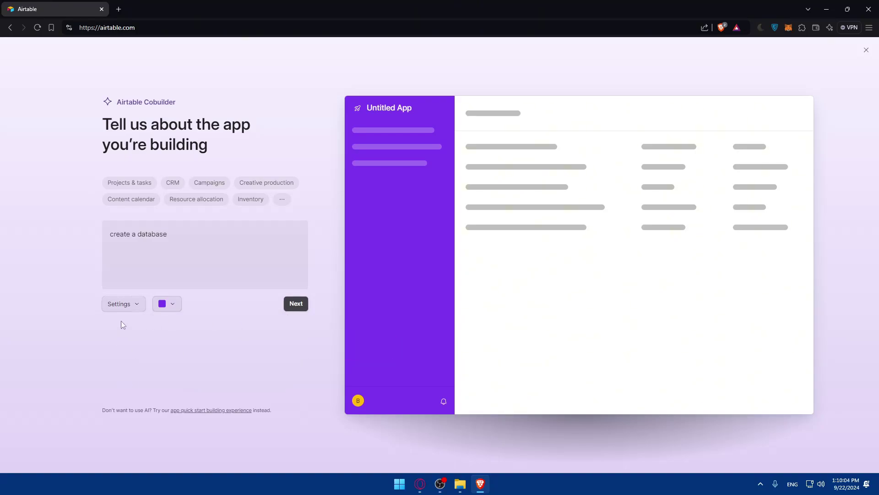
pyautogui.click(295, 308)
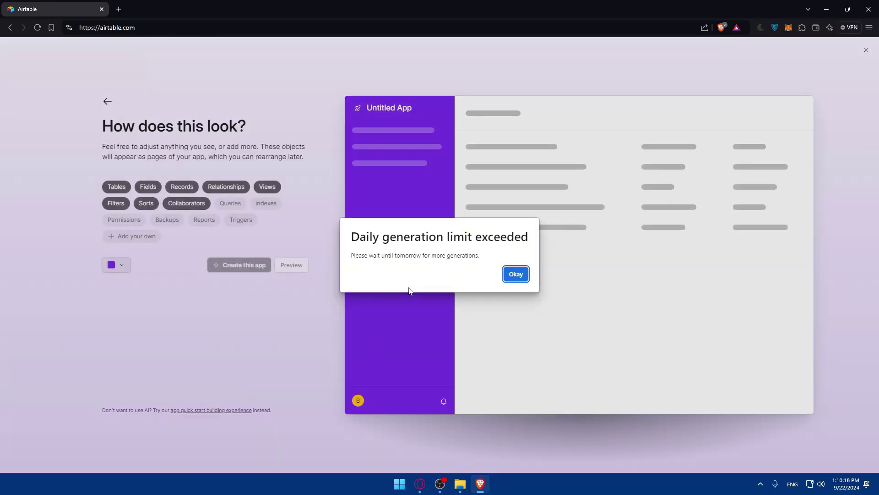
pyautogui.click(506, 276)
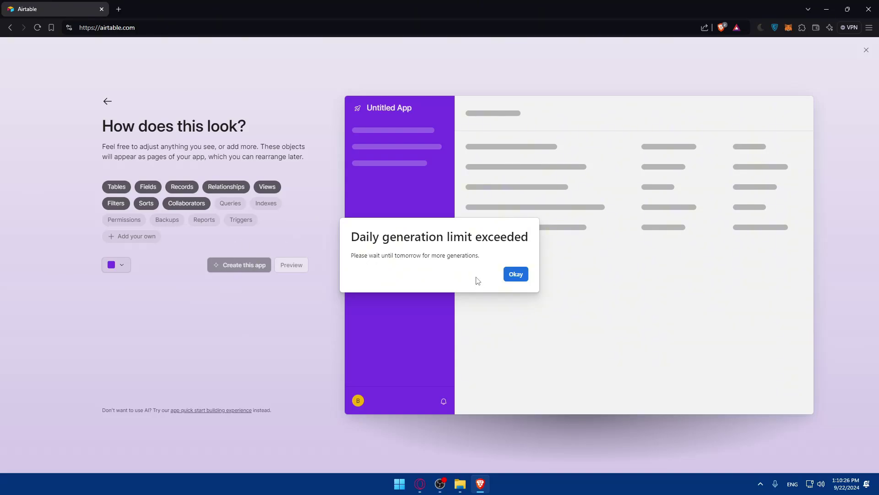
pyautogui.click(523, 276)
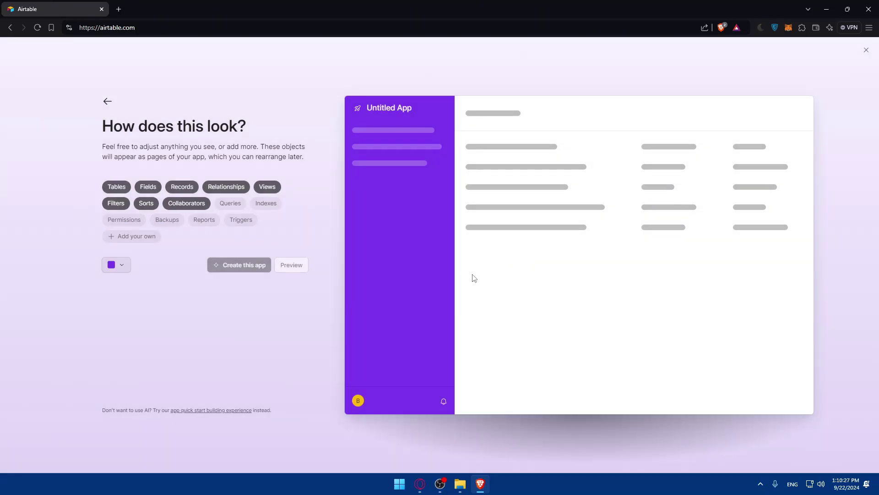
pyautogui.click(241, 220)
pyautogui.click(230, 203)
pyautogui.click(267, 187)
pyautogui.click(241, 185)
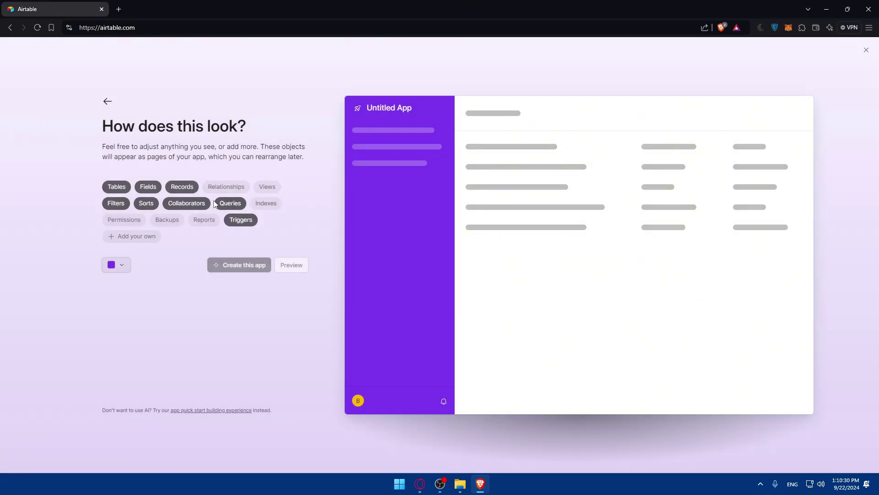
pyautogui.click(186, 203)
pyautogui.click(148, 186)
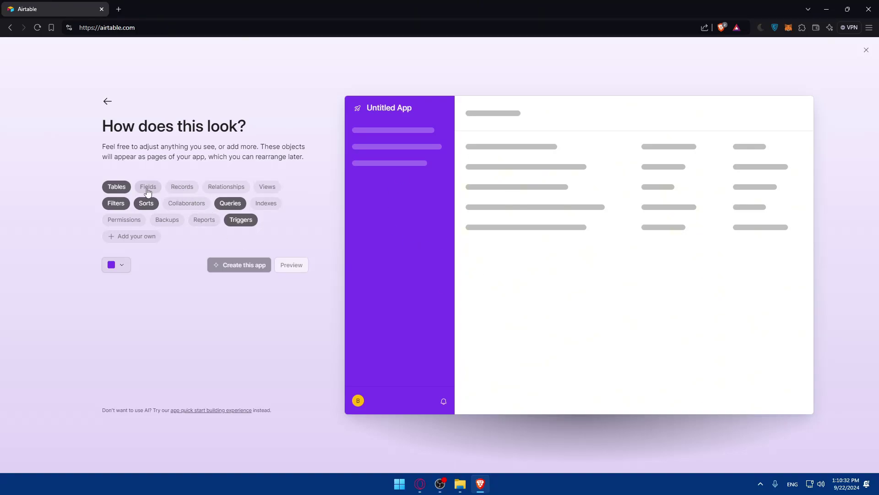
pyautogui.click(146, 203)
pyautogui.click(226, 186)
pyautogui.click(185, 203)
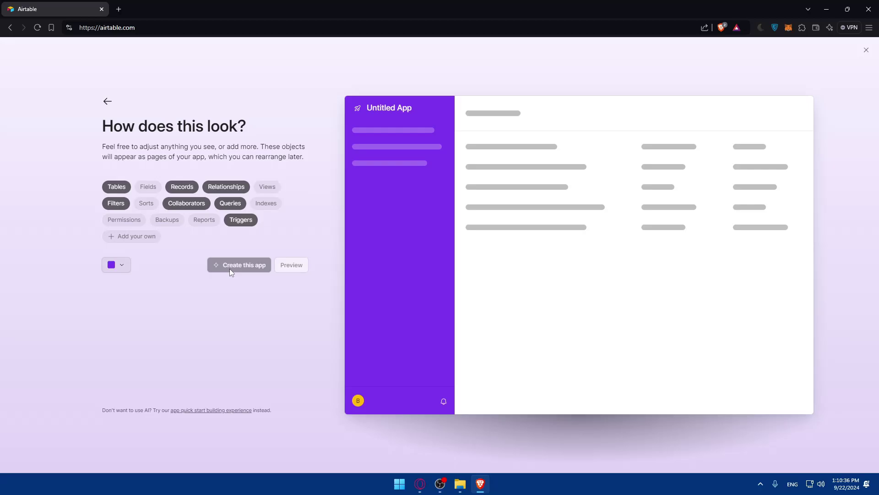
pyautogui.click(116, 272)
pyautogui.click(246, 323)
pyautogui.click(866, 50)
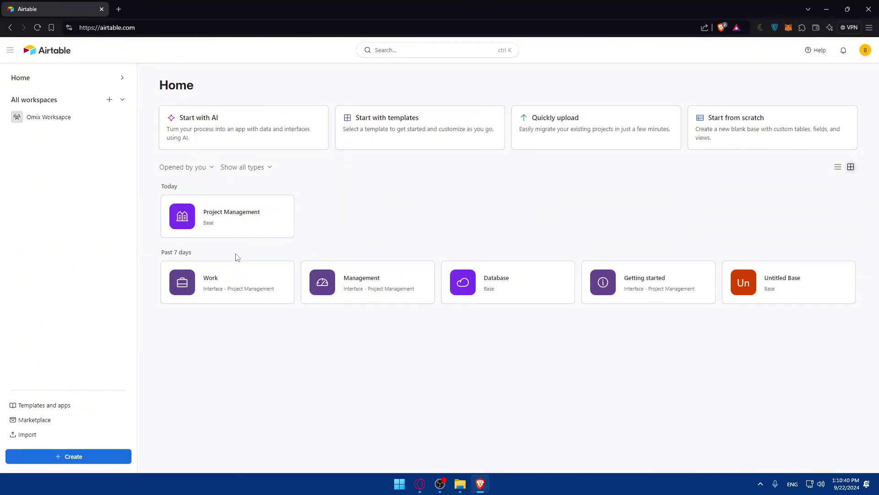
# - Open the Project Management base, go back Home, and show the hand-picked template suggestions
pyautogui.click(207, 225)
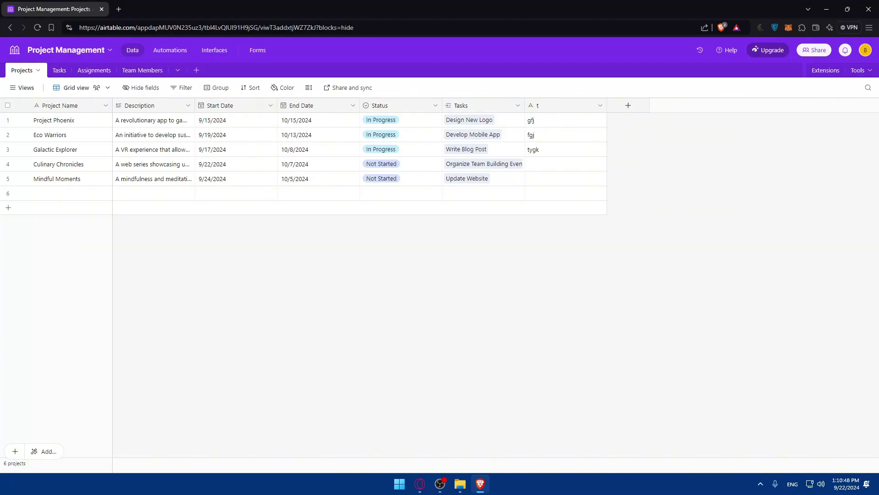
pyautogui.hotkey('alt', 'Tab')
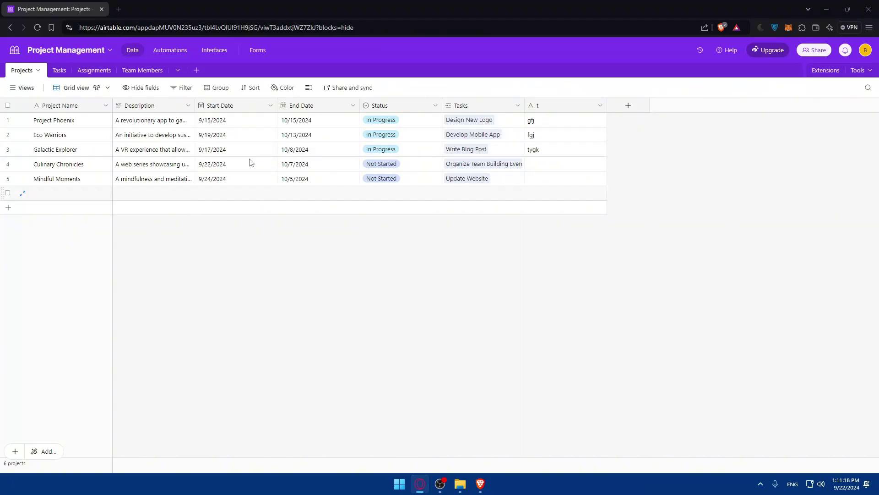
pyautogui.click(493, 216)
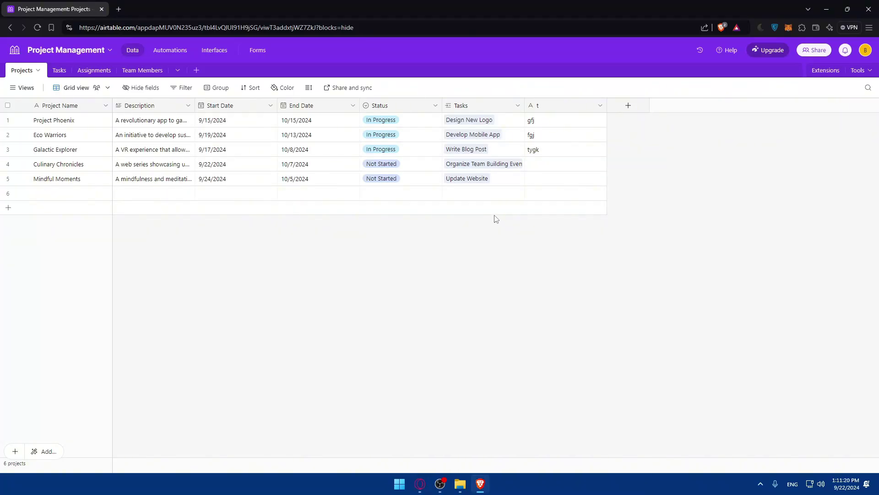
pyautogui.hotkey('alt', 'Left')
pyautogui.click(424, 143)
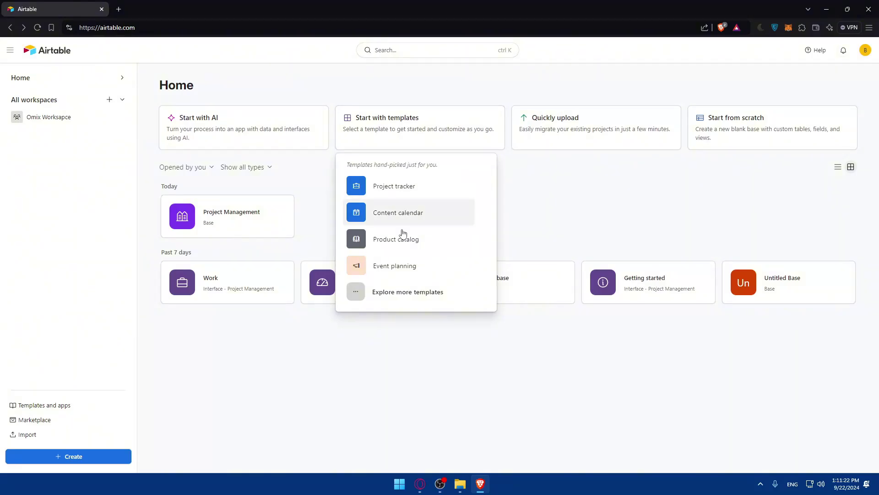
# - Glance at the template gallery, then build a base from the Content calendar template
pyautogui.click(404, 300)
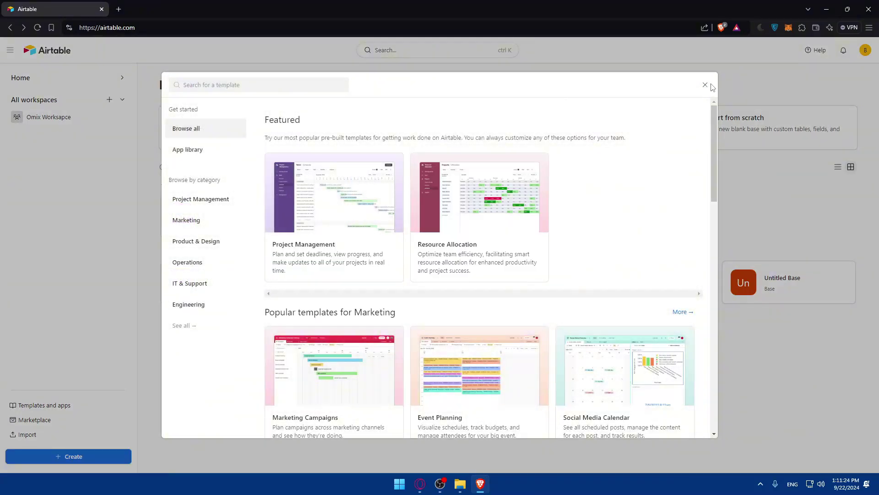
pyautogui.click(705, 84)
pyautogui.click(404, 135)
pyautogui.click(405, 142)
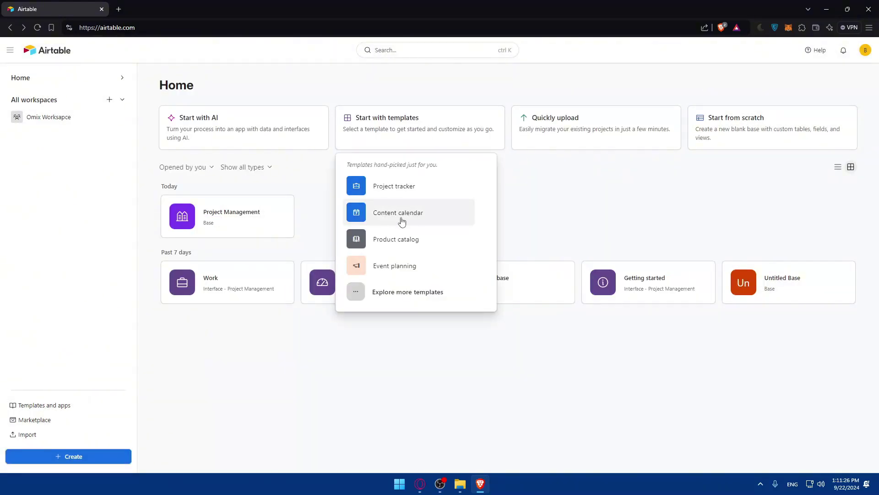
pyautogui.click(395, 214)
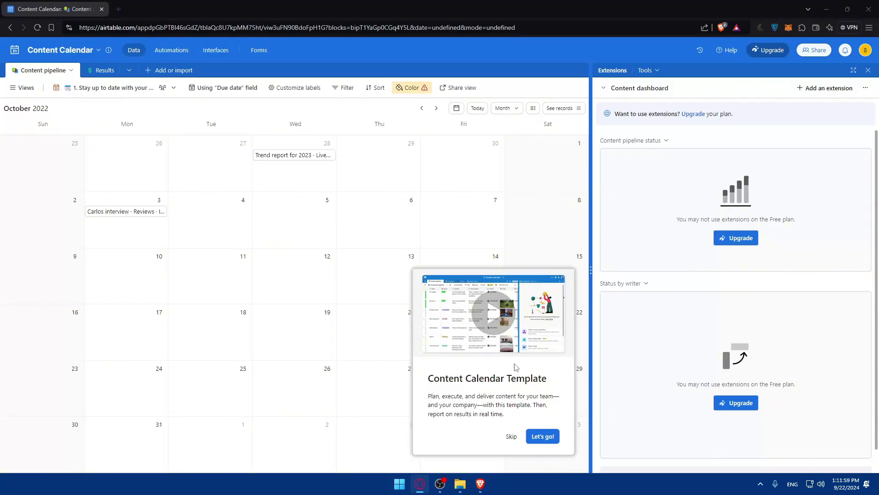
# - Play the Content Calendar tour video with sound, skipping ahead to about 1:06
pyautogui.click(493, 326)
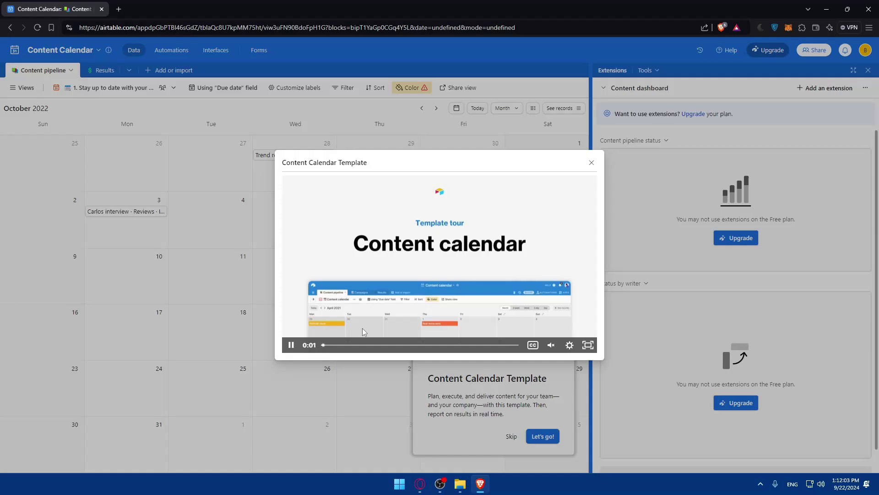
pyautogui.click(290, 344)
pyautogui.click(551, 345)
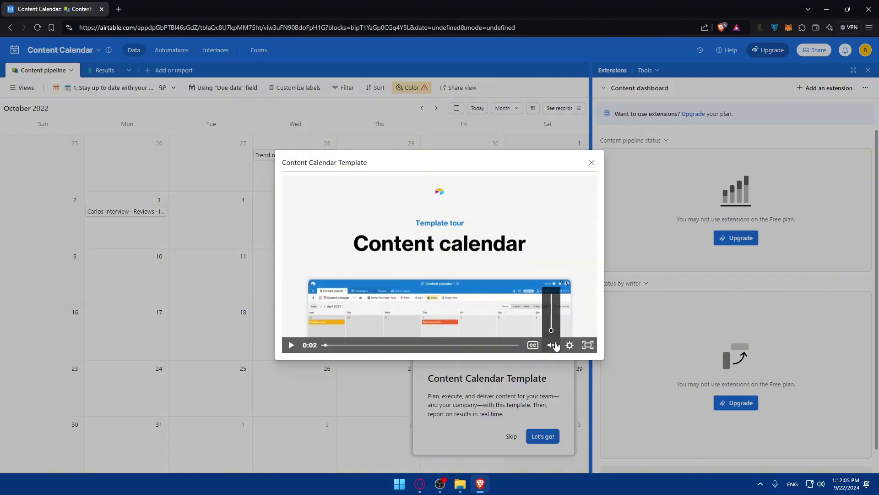
pyautogui.click(290, 344)
pyautogui.click(289, 346)
pyautogui.click(398, 346)
pyautogui.click(459, 346)
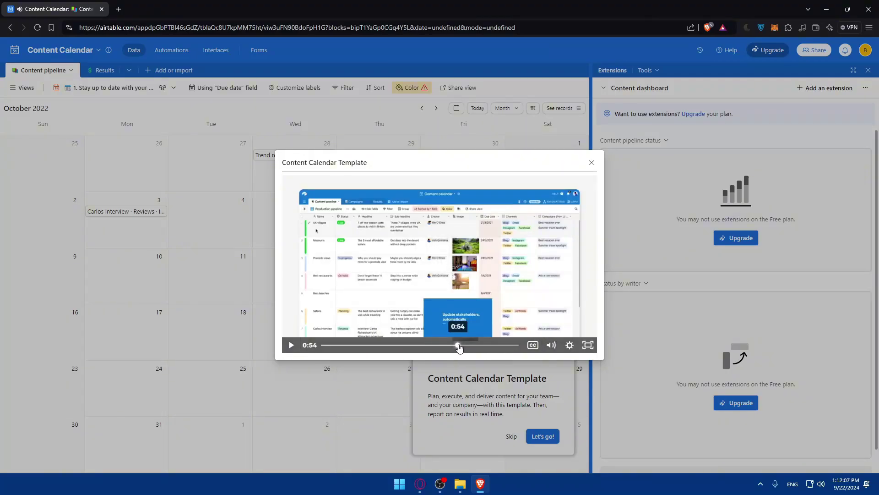
pyautogui.click(489, 345)
# - Close the tour video and start the template's guided onboarding with Let's go!
pyautogui.click(394, 267)
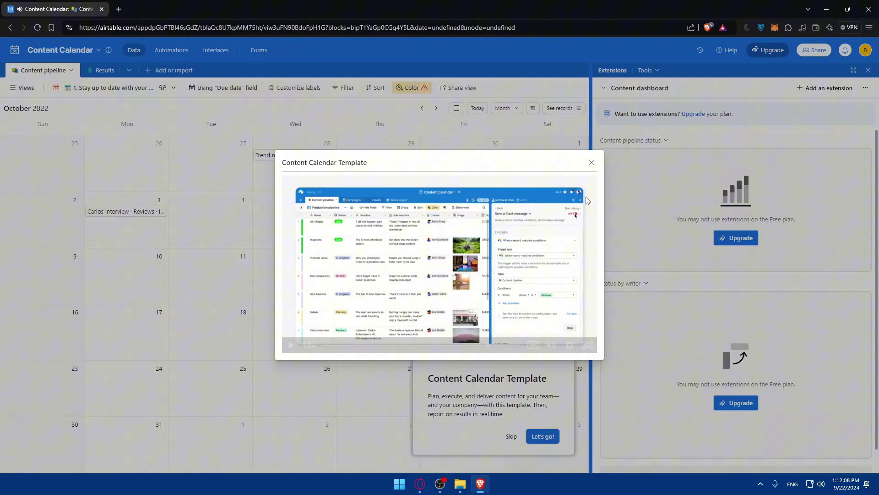
pyautogui.click(591, 163)
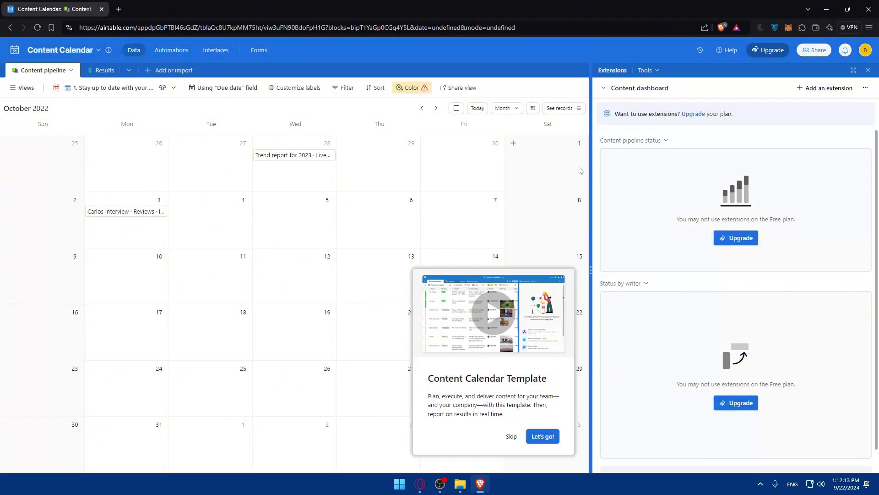
pyautogui.click(544, 437)
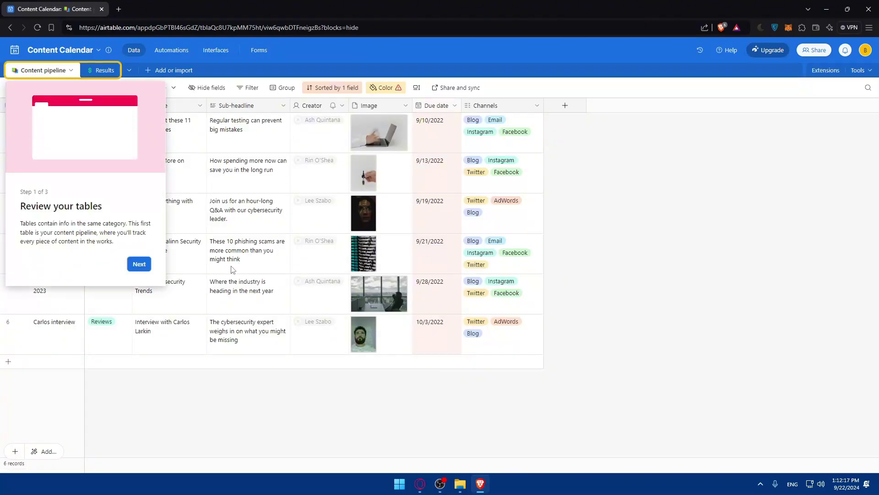
# - Go through the tour pages Review your tables, Categorize your data, See your data in a new way, then Finish
pyautogui.click(144, 272)
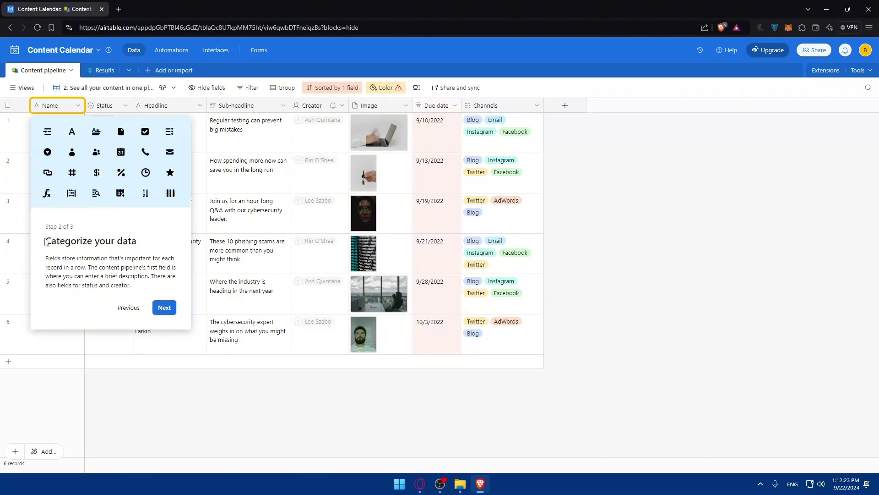
pyautogui.moveTo(45, 242); pyautogui.dragTo(138, 242)
pyautogui.click(128, 307)
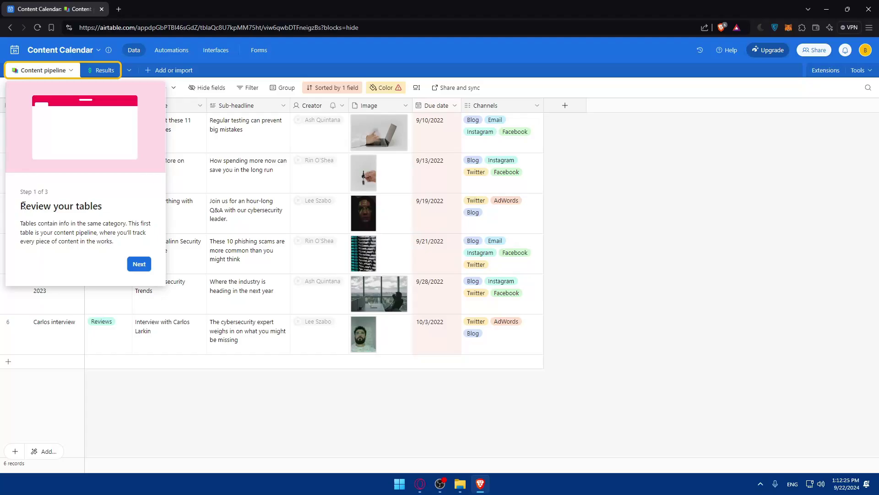
pyautogui.moveTo(23, 206); pyautogui.dragTo(106, 207)
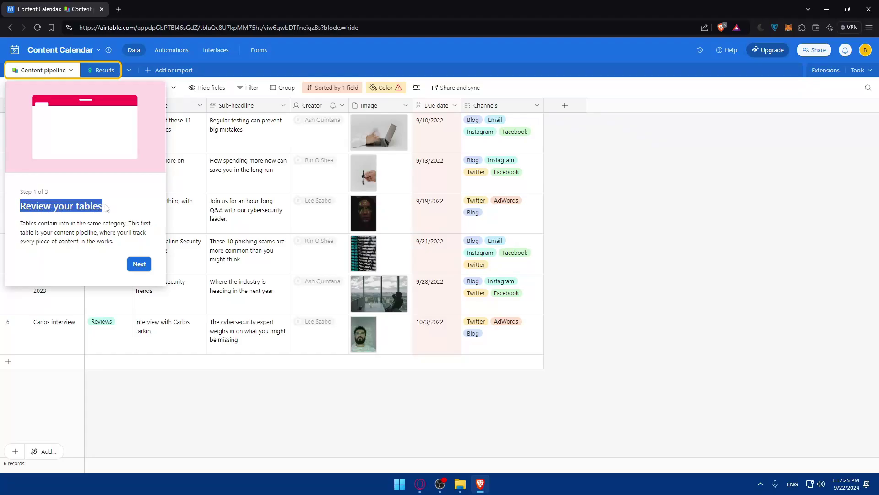
pyautogui.click(139, 264)
pyautogui.moveTo(45, 241); pyautogui.dragTo(138, 241)
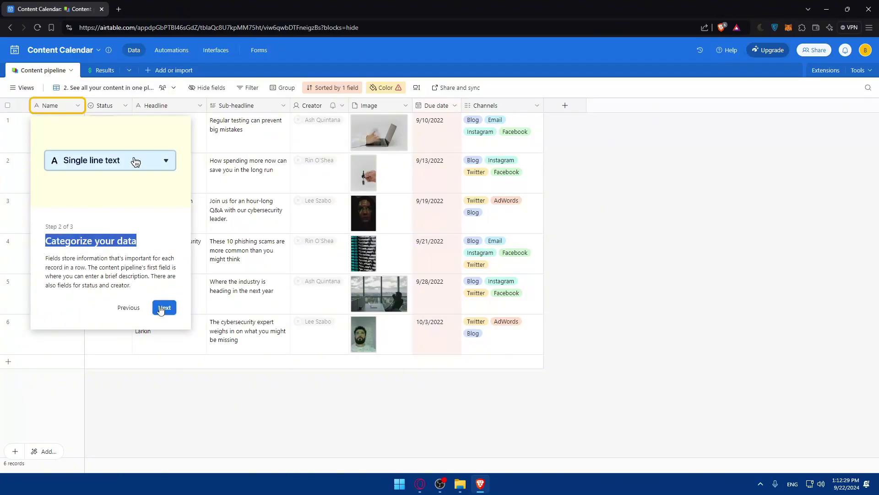
pyautogui.click(161, 308)
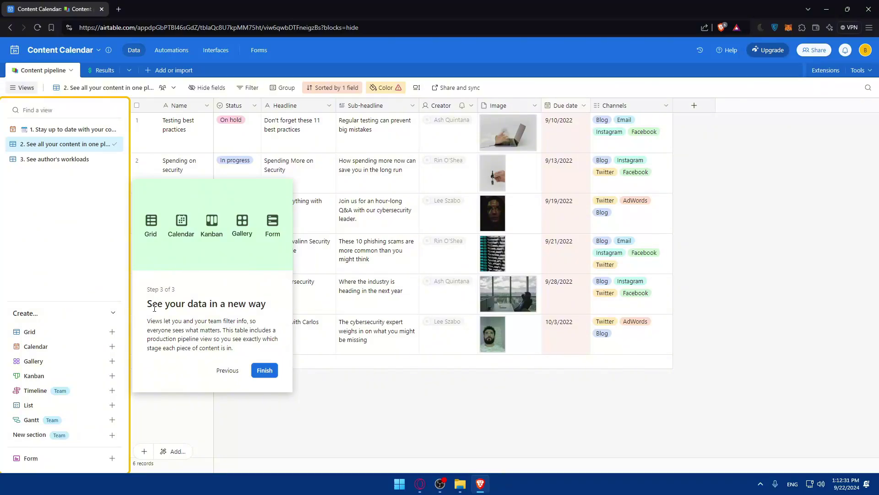
pyautogui.moveTo(154, 309); pyautogui.dragTo(271, 304)
pyautogui.click(264, 370)
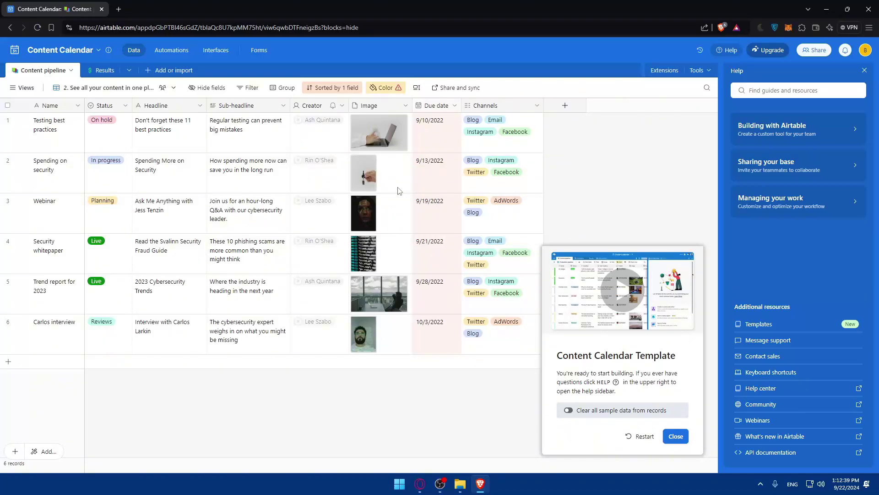
# - View the Results table, return to Content pipeline, close the welcome card, and open Automations
pyautogui.click(84, 73)
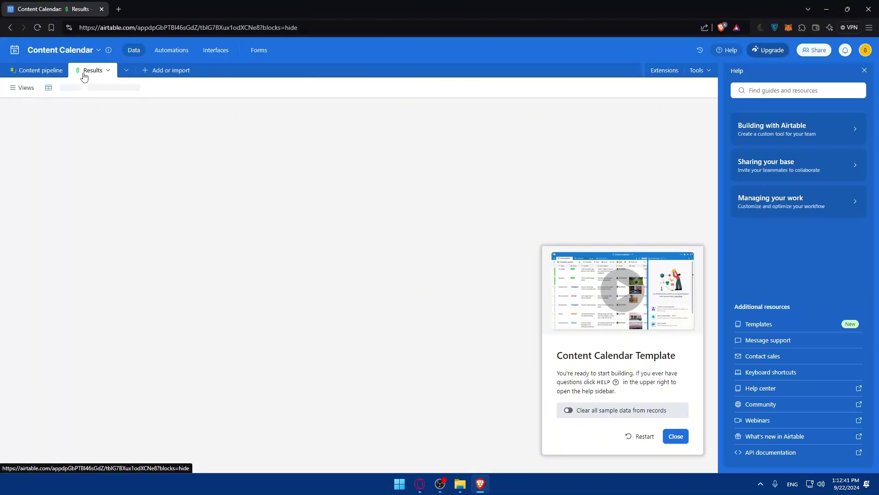
pyautogui.click(46, 72)
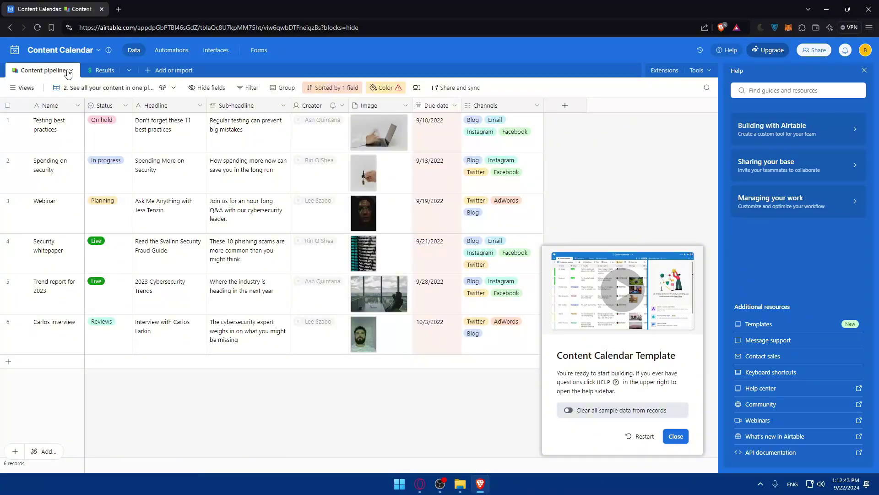
pyautogui.click(676, 437)
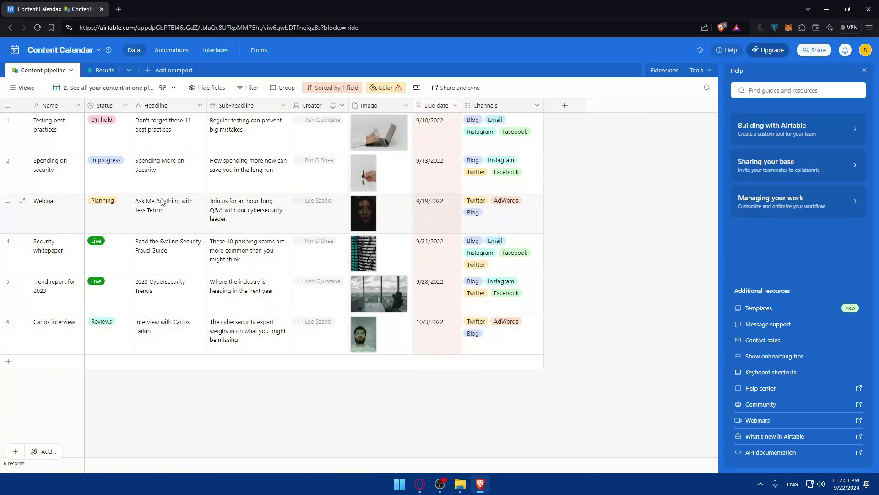
pyautogui.click(169, 52)
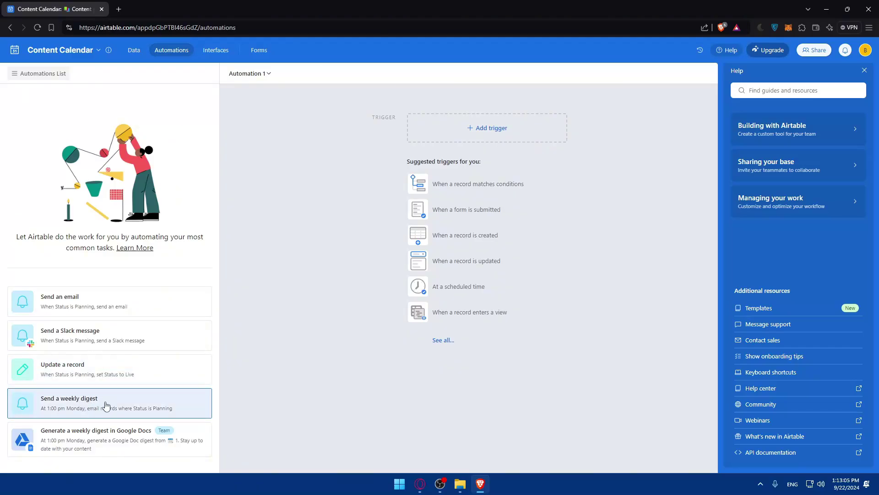
# - Try the Google Docs weekly digest suggestion, dismiss the upgrade prompt, then browse the Interfaces, Automations and Forms pages
pyautogui.click(161, 433)
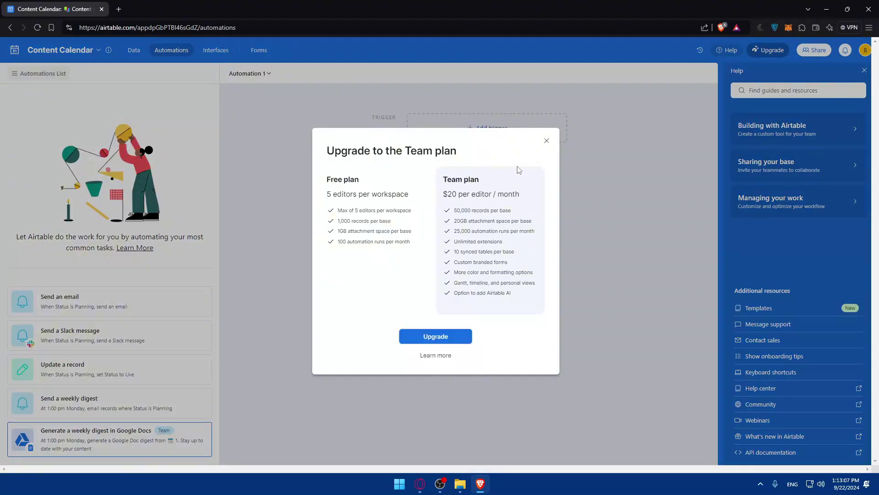
pyautogui.click(546, 140)
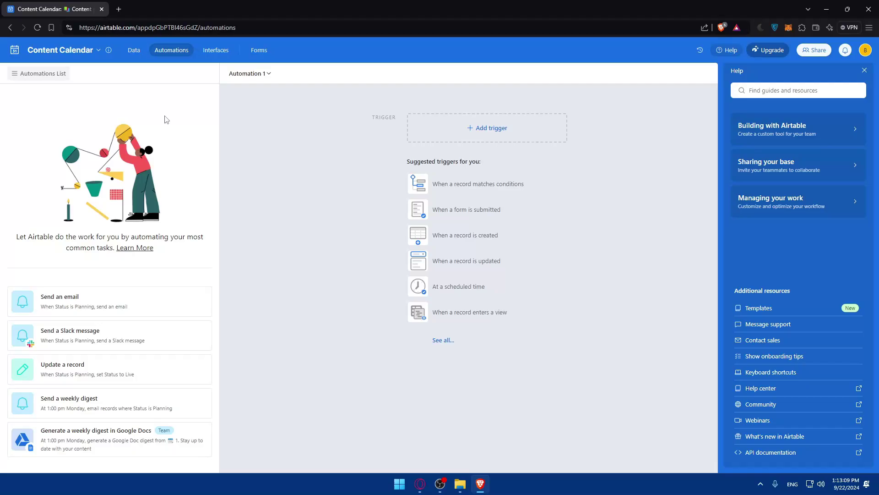
pyautogui.click(224, 47)
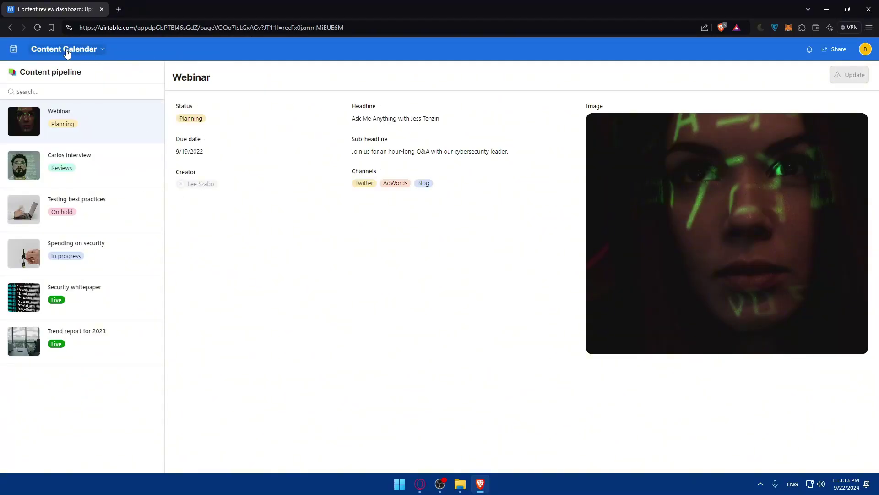
pyautogui.click(66, 50)
pyautogui.click(264, 53)
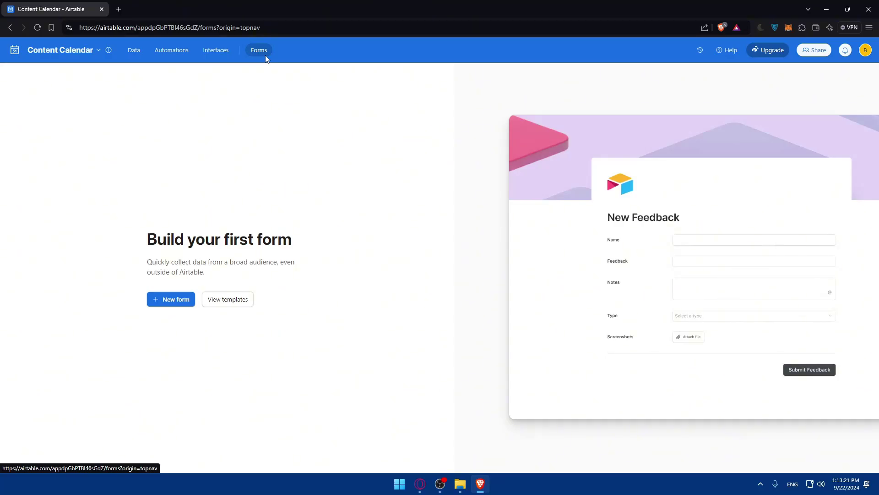
# - Back in the Content pipeline grid, view the Webinar record's current image full size
pyautogui.click(133, 52)
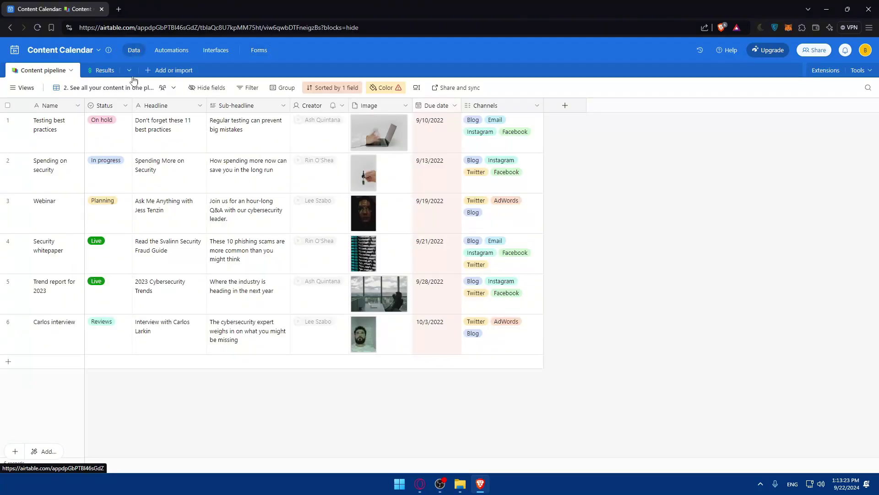
pyautogui.click(366, 163)
pyautogui.click(364, 215)
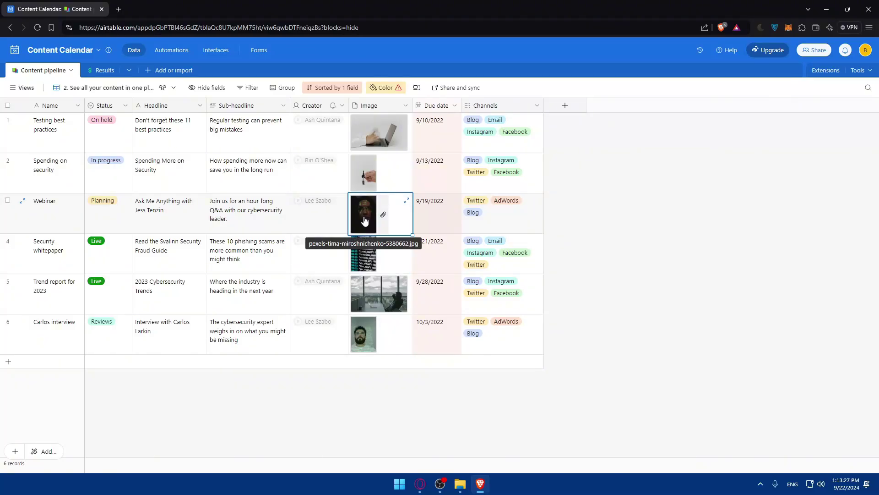
pyautogui.click(364, 215)
pyautogui.click(12, 49)
# - Delete the Webinar image and upload test.jpg from local files into its Image cell
pyautogui.press('Delete')
pyautogui.click(345, 209)
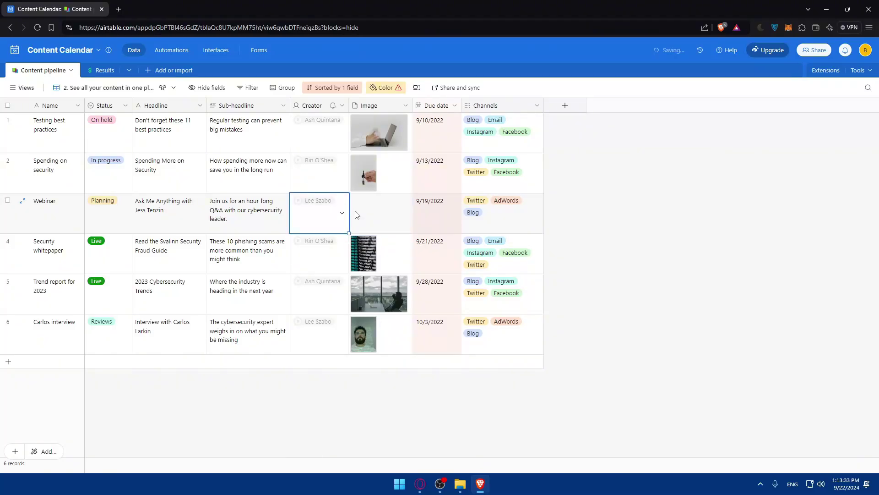
pyautogui.click(357, 215)
pyautogui.click(378, 216)
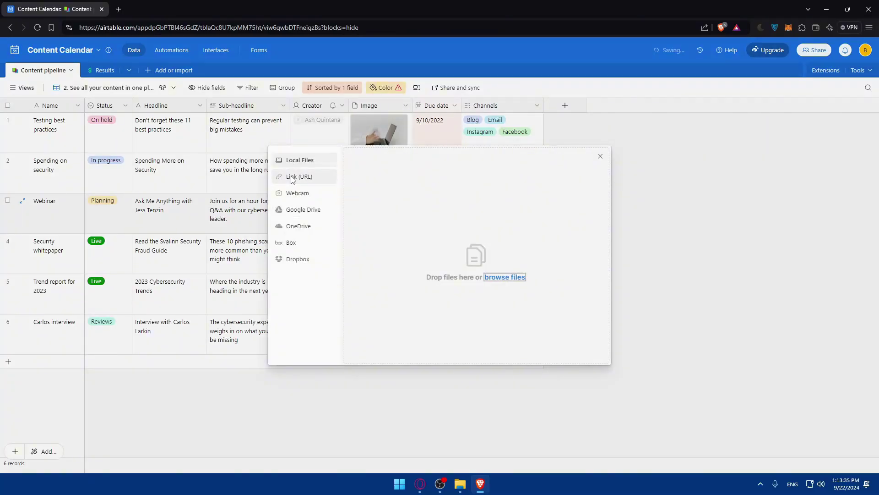
pyautogui.click(490, 277)
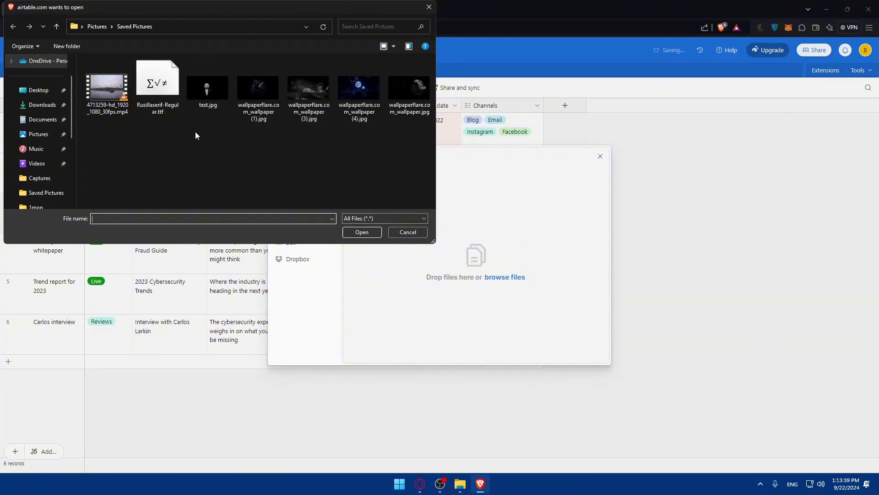
pyautogui.doubleClick(210, 84)
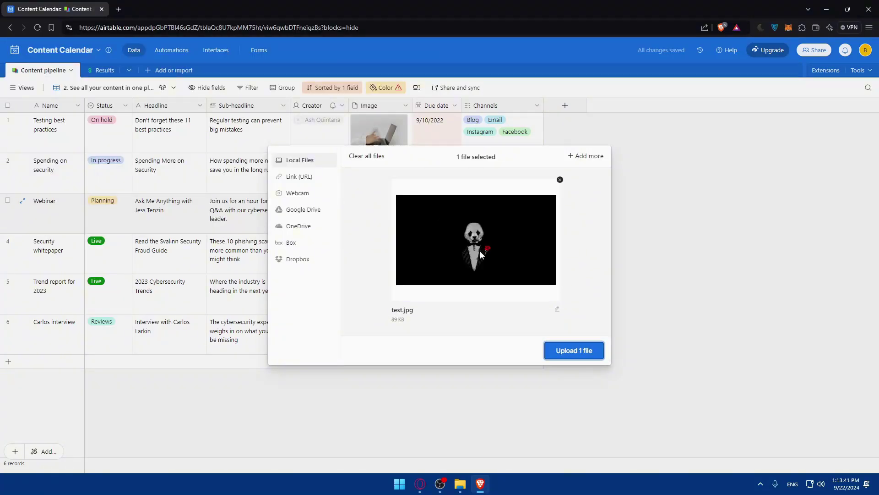
pyautogui.click(603, 349)
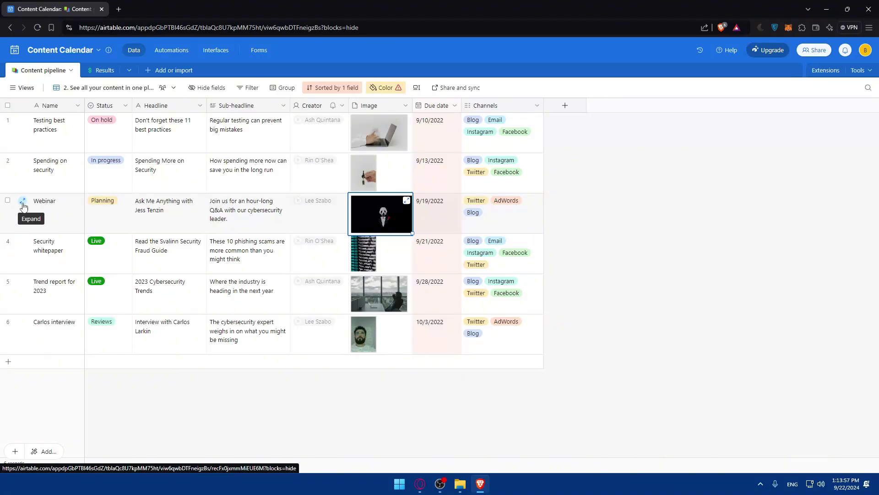
# - Close the Content Calendar browser tab and minimize Brave to reveal the desktop
pyautogui.click(701, 235)
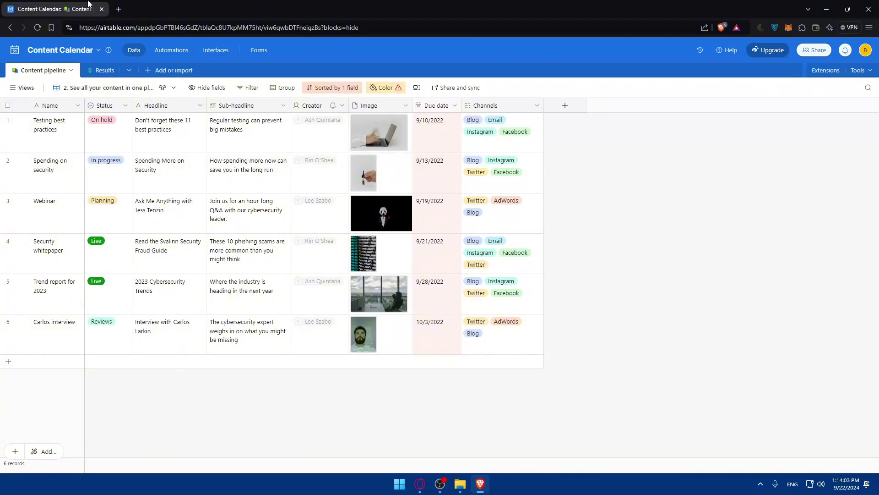
pyautogui.click(117, 9)
pyautogui.click(104, 10)
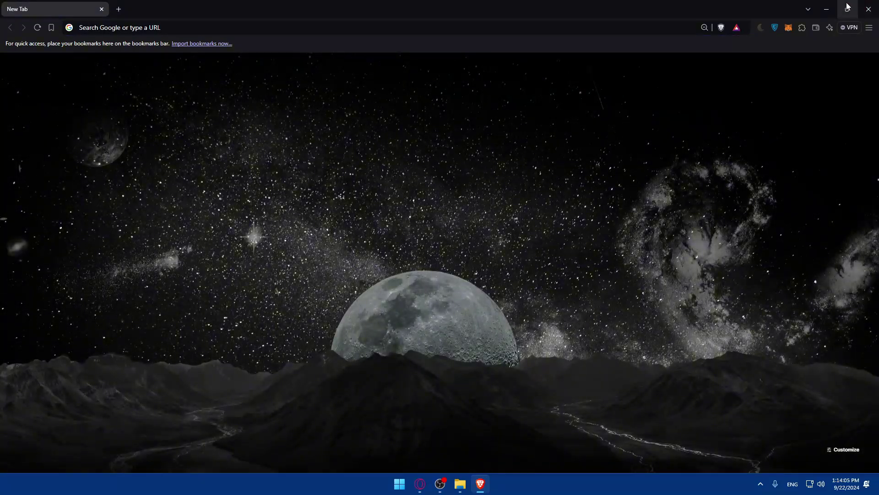
pyautogui.click(827, 9)
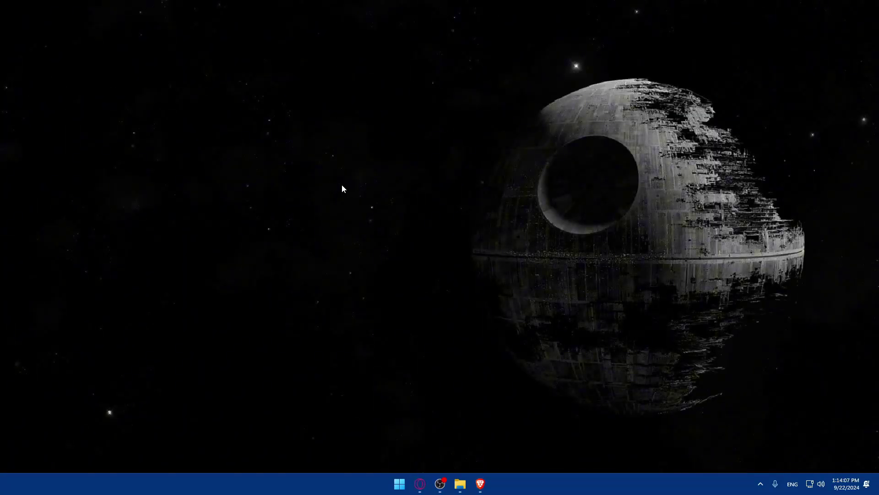